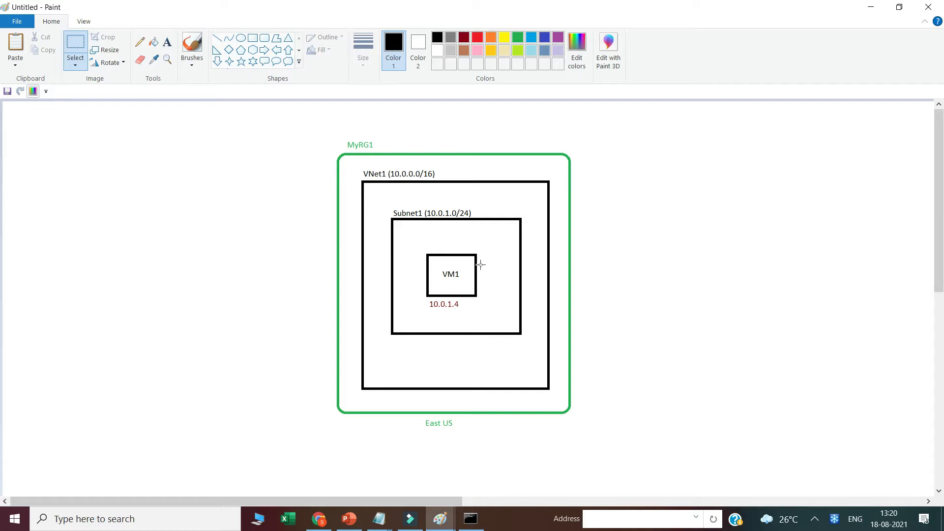
Outline VM1 and its 10.0.1.4 address in Subnet1 with a dark-red rounded rectangle.
{"action": "left_click", "coordinate": [265, 38]}
{"action": "left_click", "coordinate": [463, 37]}
{"action": "mouse_move", "coordinate": [407, 243]}
{"action": "left_mouse_down"}
{"action": "mouse_move", "coordinate": [480, 256]}
{"action": "mouse_move", "coordinate": [498, 321]}
{"action": "left_mouse_up"}
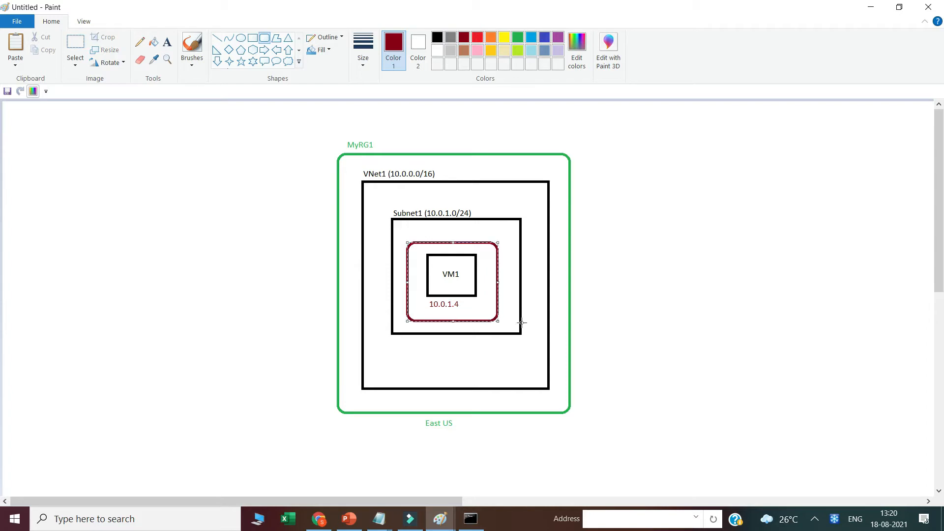
{"action": "left_click", "coordinate": [613, 310]}
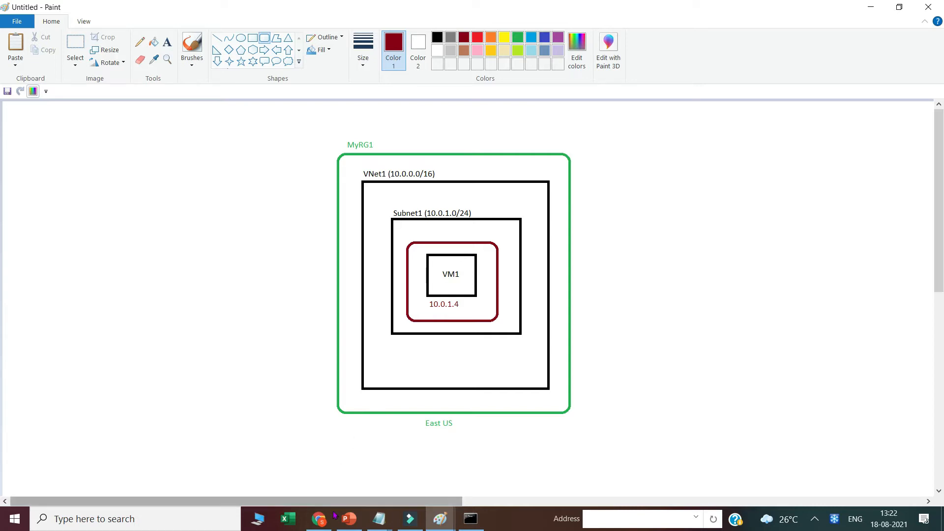
Start a Network Watcher NSG flow log for VM1-nsg, then bring up the tab's options to duplicate it.
{"action": "left_click", "coordinate": [319, 519]}
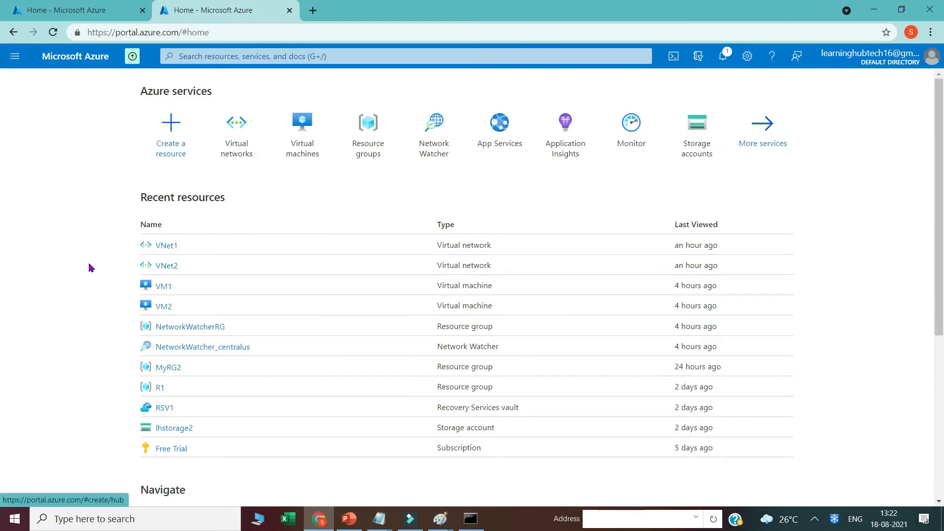
{"action": "left_click", "coordinate": [439, 142]}
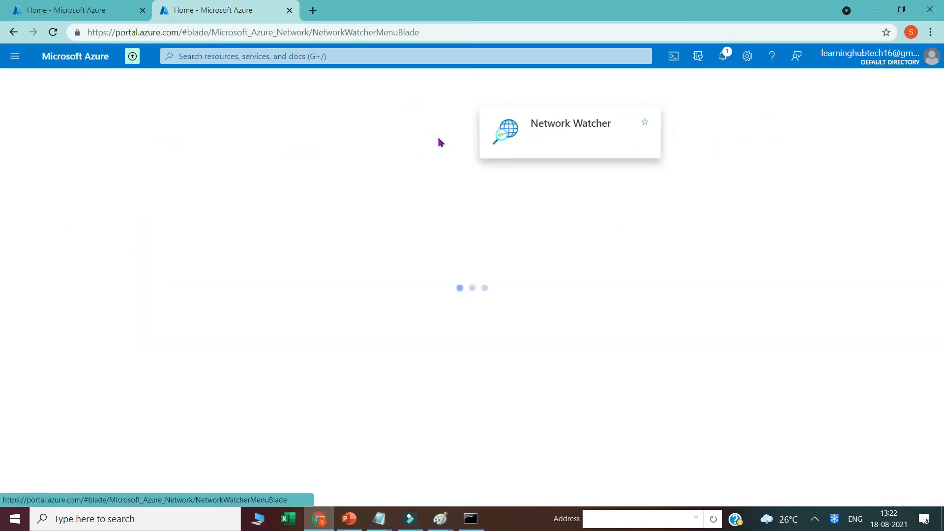
{"action": "left_click_drag", "start_coordinate": [160, 196], "coordinate": [155, 299]}
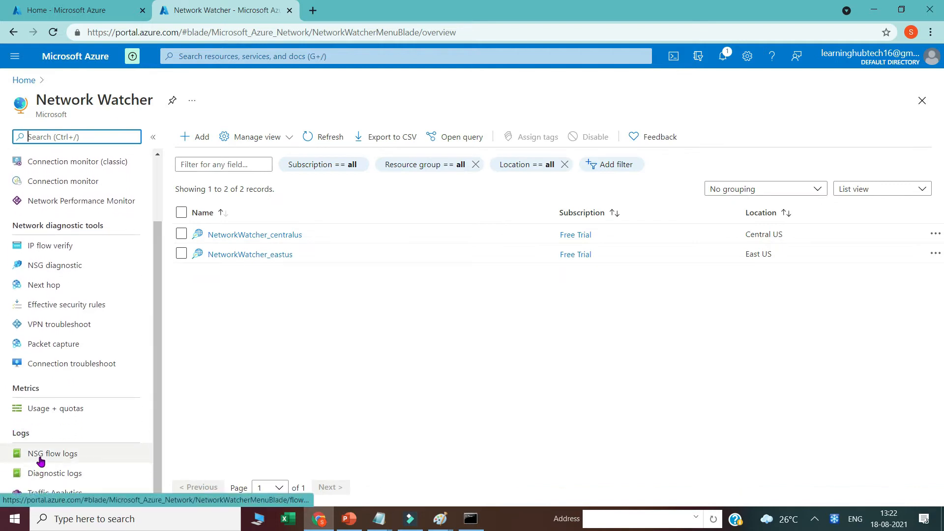
{"action": "left_click", "coordinate": [64, 455]}
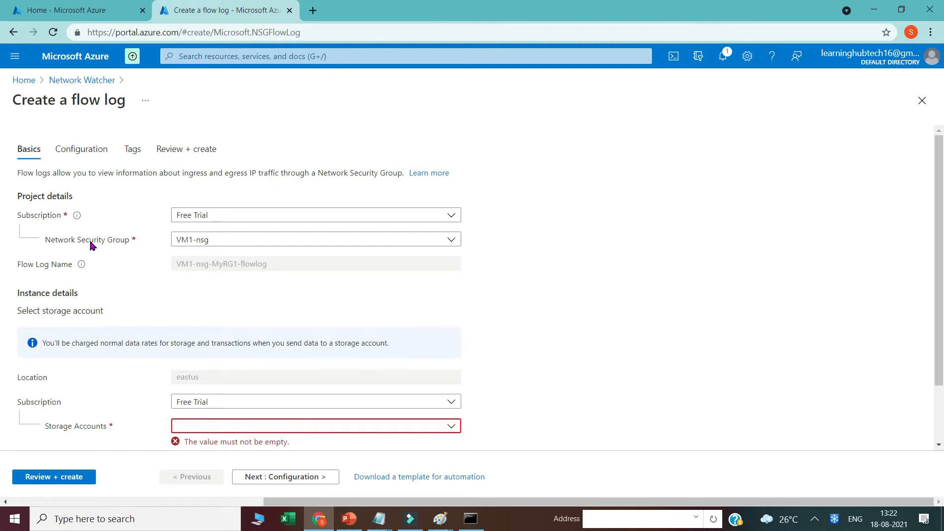
{"action": "left_click", "coordinate": [193, 240]}
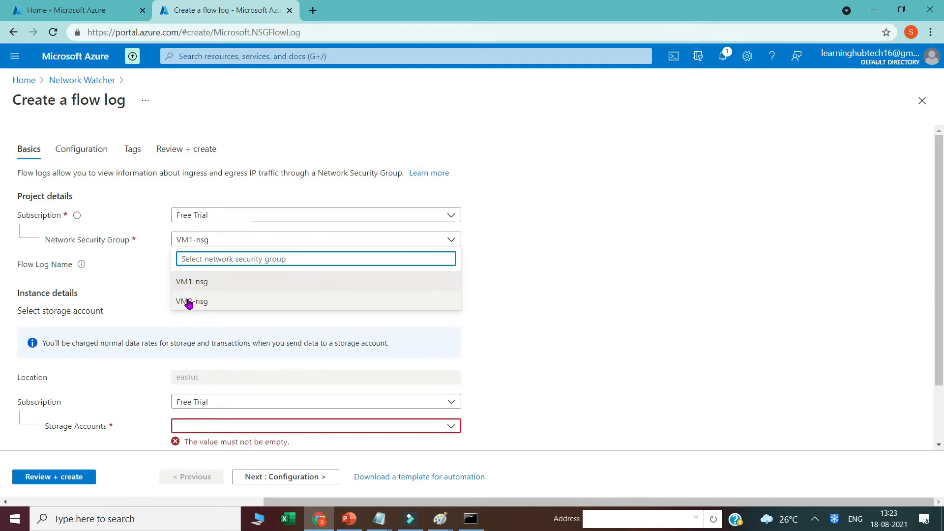
{"action": "right_click", "coordinate": [237, 10]}
Duplicate the tab and open Network security groups by searching 'networ', listing VM1-nsg and VM2-nsg.
{"action": "left_click", "coordinate": [270, 99]}
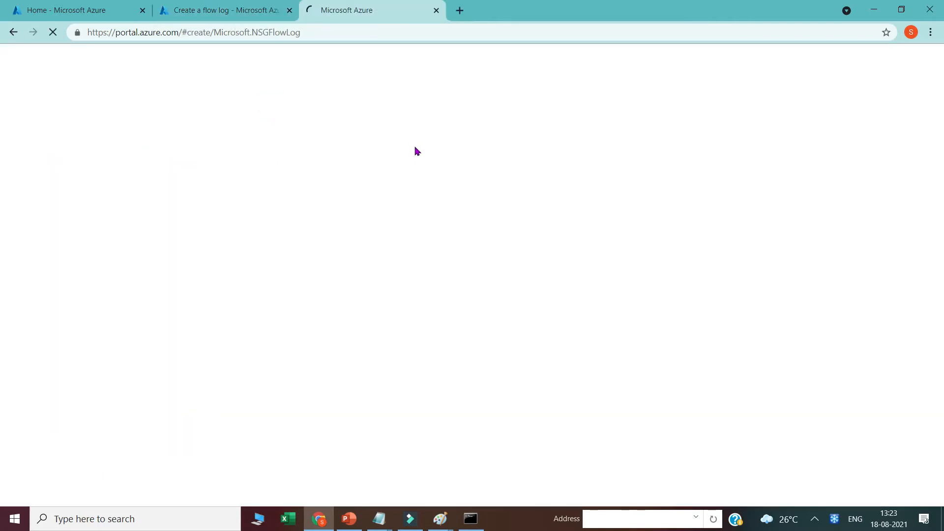
{"action": "left_click", "coordinate": [225, 55]}
{"action": "type", "text": "n"}
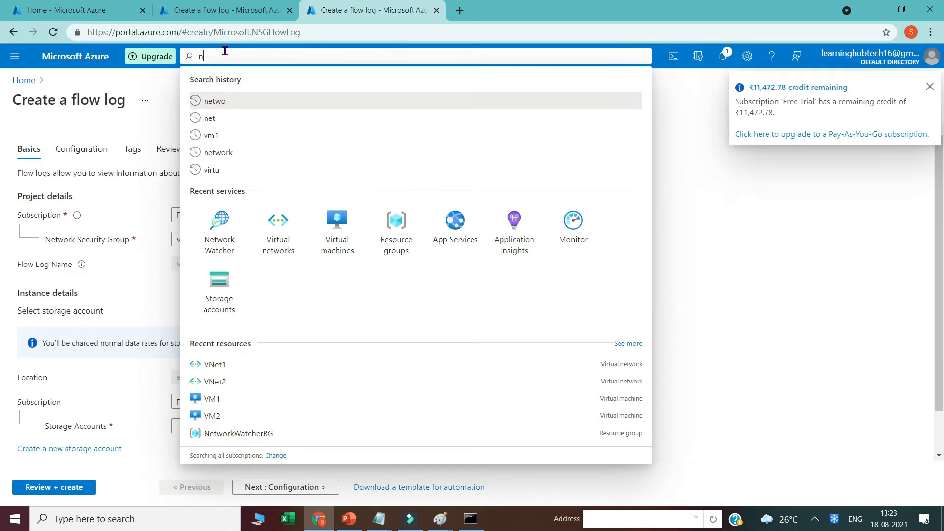
{"action": "type", "text": "etwor"}
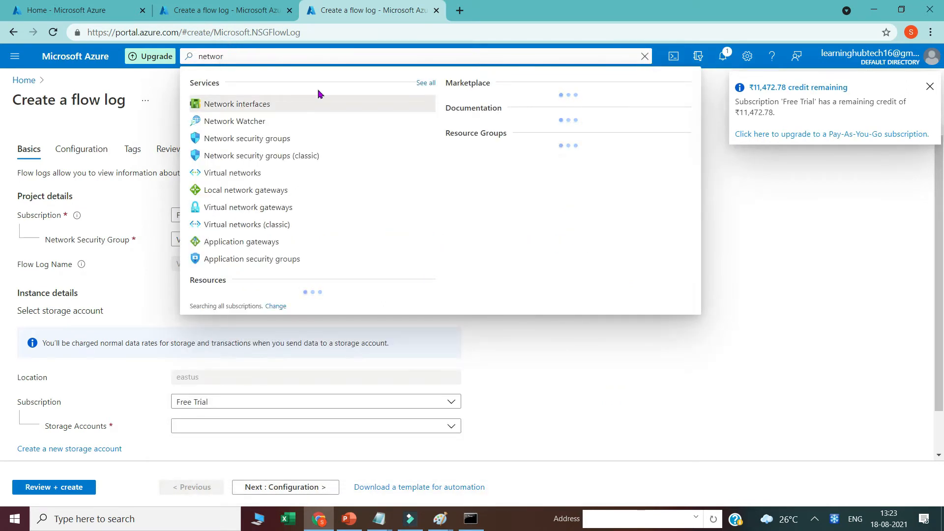
{"action": "left_click", "coordinate": [270, 138]}
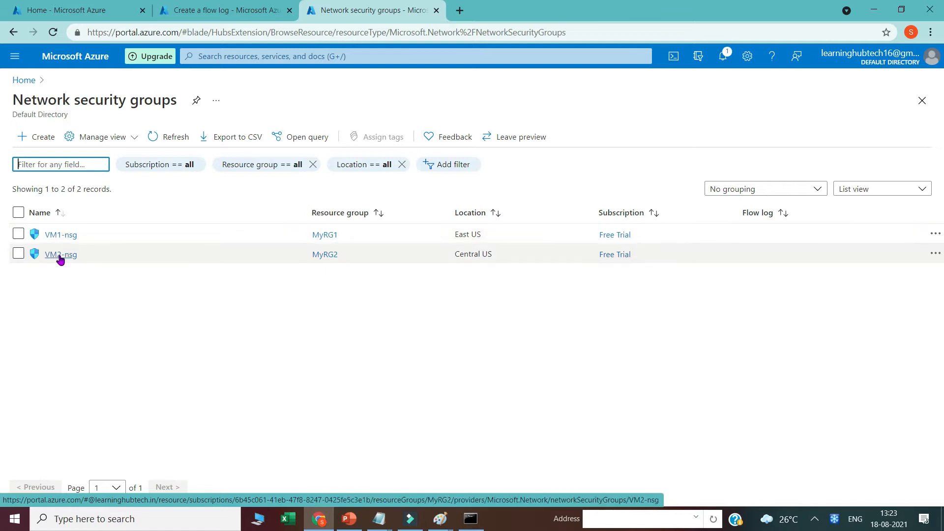
{"action": "left_click", "coordinate": [212, 56]}
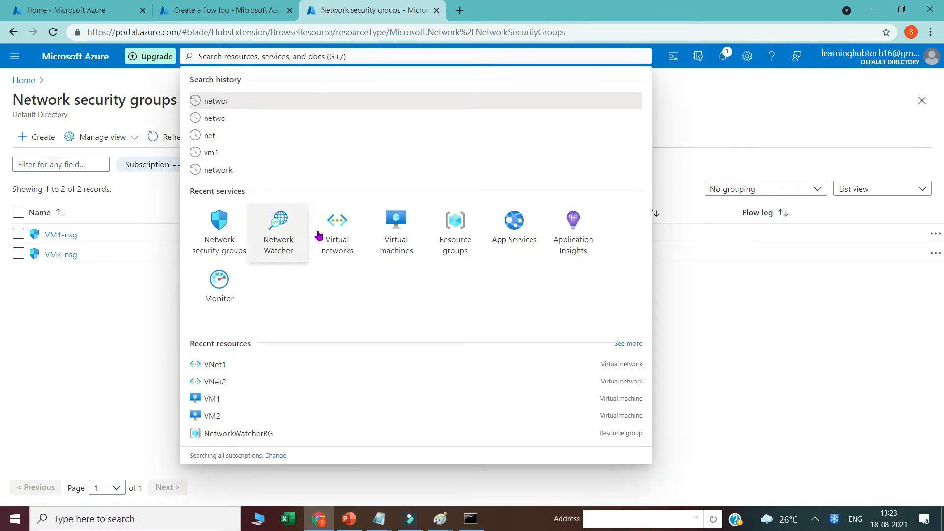
Review VM1's and VM2's networking settings, then return to the Create a flow log tab.
{"action": "left_click", "coordinate": [396, 225]}
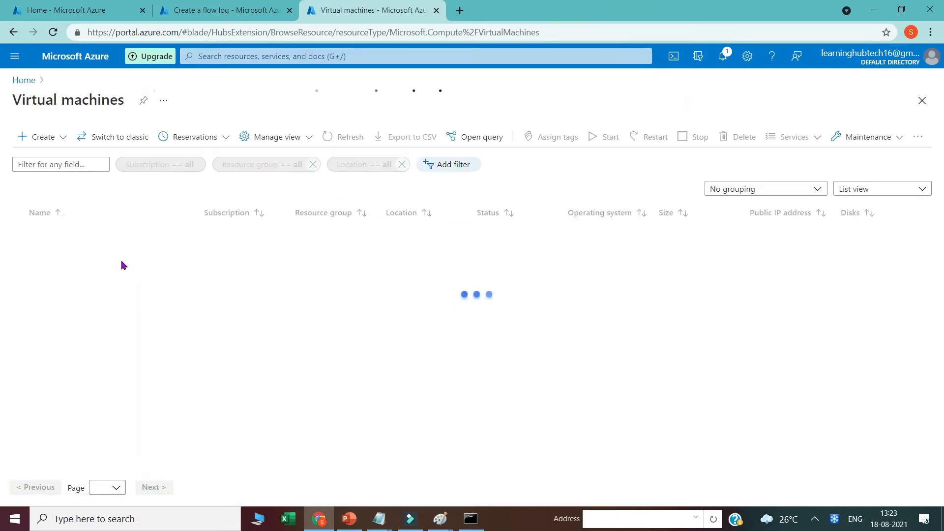
{"action": "left_click", "coordinate": [58, 235]}
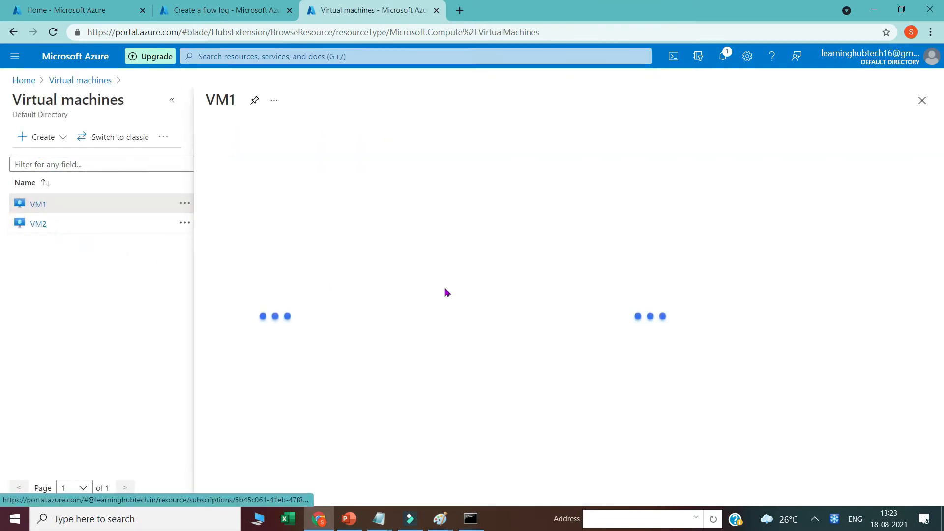
{"action": "left_click", "coordinate": [269, 285]}
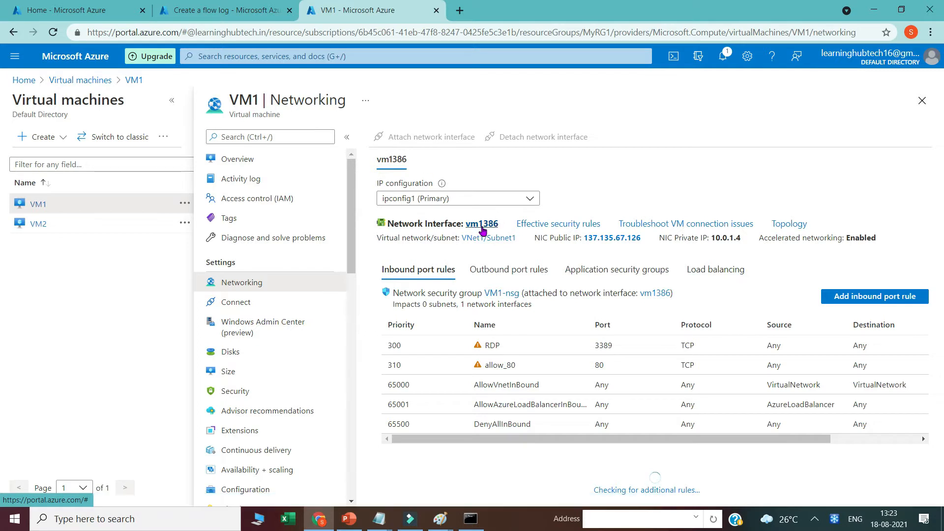
{"action": "left_click", "coordinate": [39, 226]}
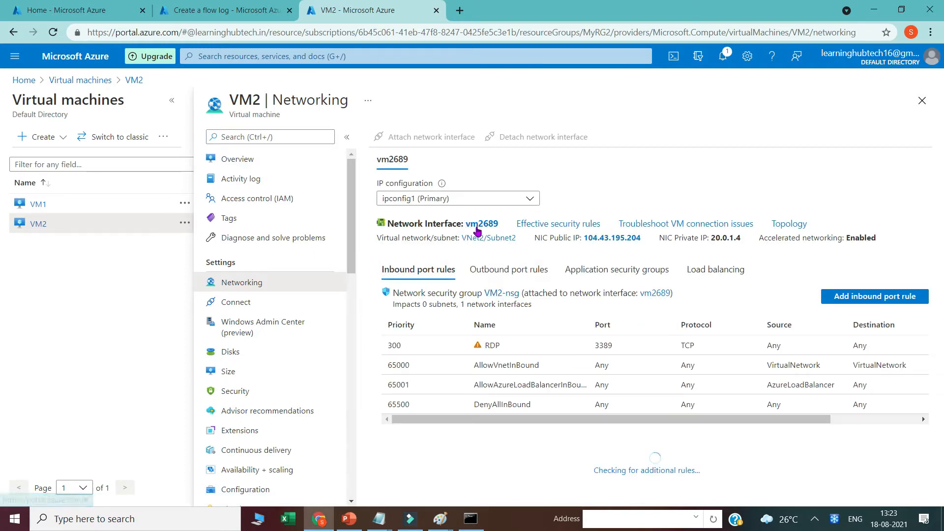
{"action": "left_click", "coordinate": [210, 14]}
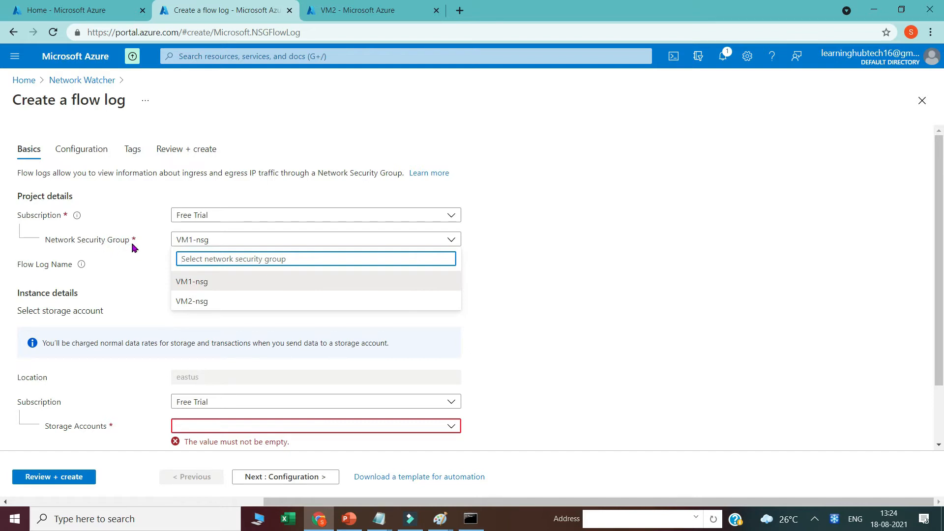
Set the flow log's Network Security Group to VM1-nsg, then go back to VM2's networking page.
{"action": "left_click", "coordinate": [179, 287]}
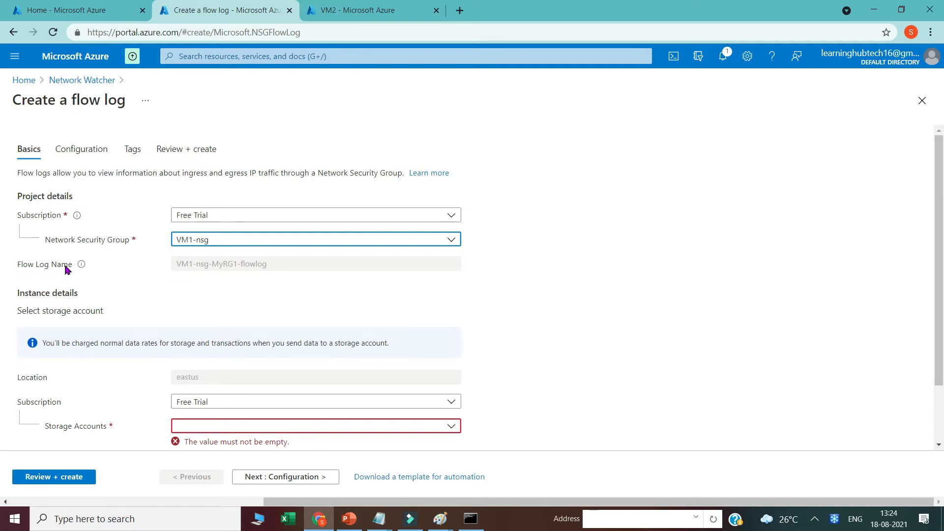
{"action": "scroll", "coordinate": [65, 311], "scroll_direction": "down", "scroll_amount": 1}
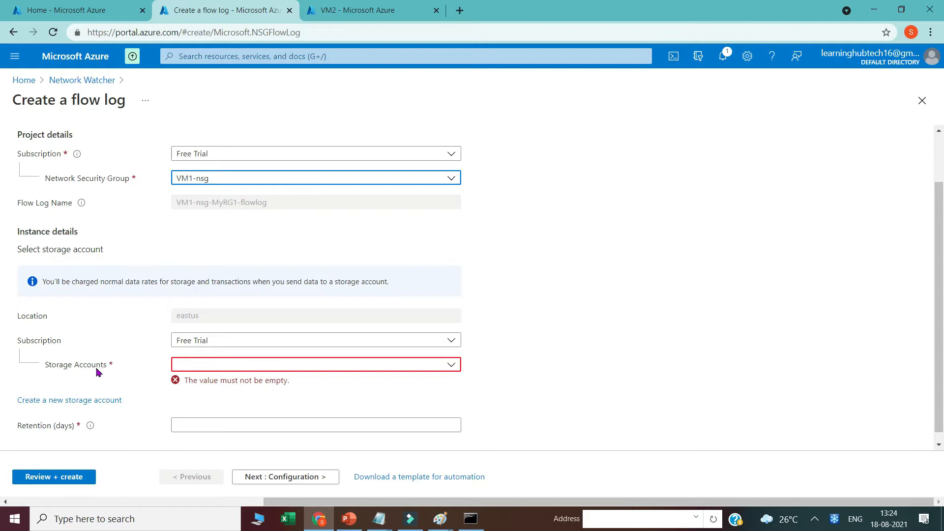
{"action": "left_click", "coordinate": [339, 18]}
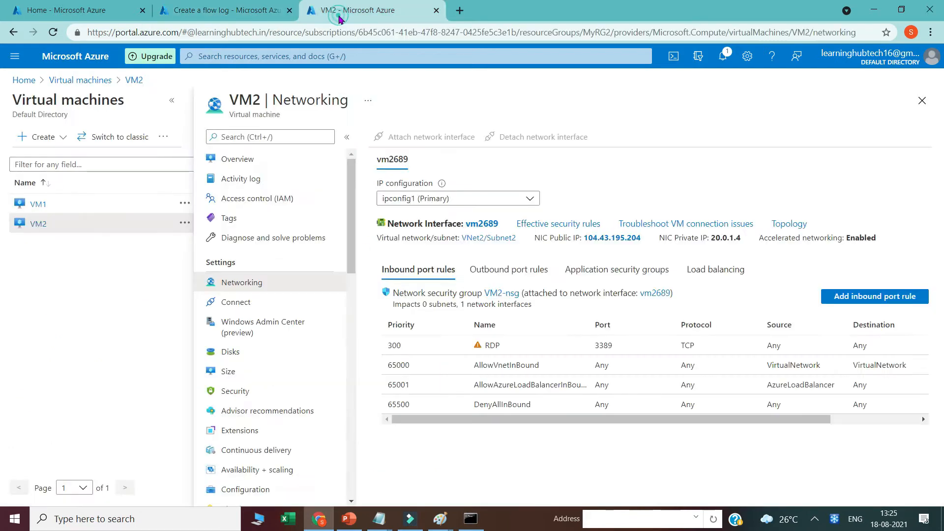
Start a new storage account via a 'storage' search and assign it to resource group MyRG1.
{"action": "left_click", "coordinate": [301, 55]}
{"action": "type", "text": "storage"}
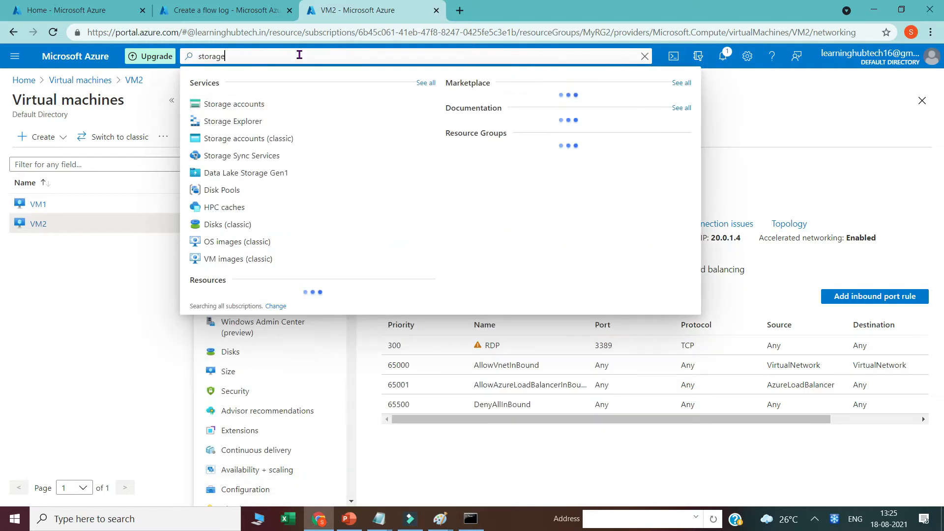
{"action": "left_click", "coordinate": [261, 102]}
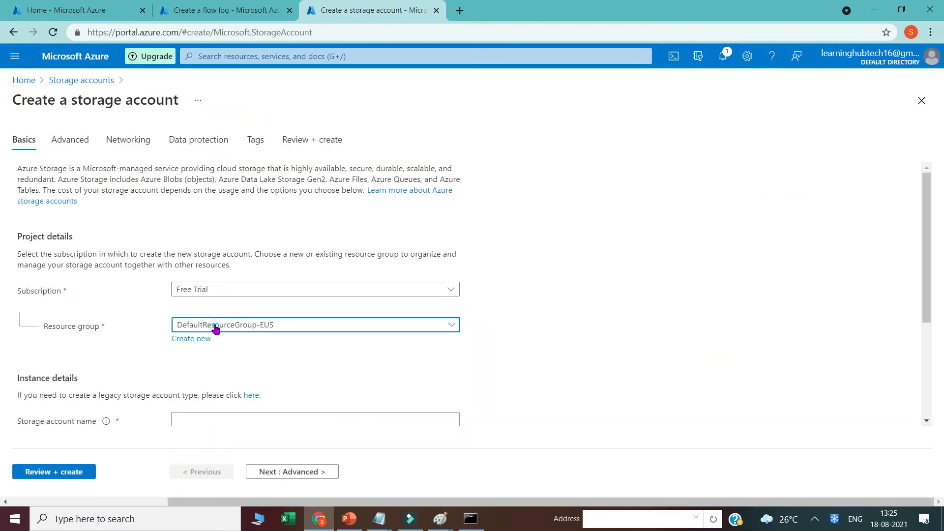
{"action": "left_click", "coordinate": [215, 327]}
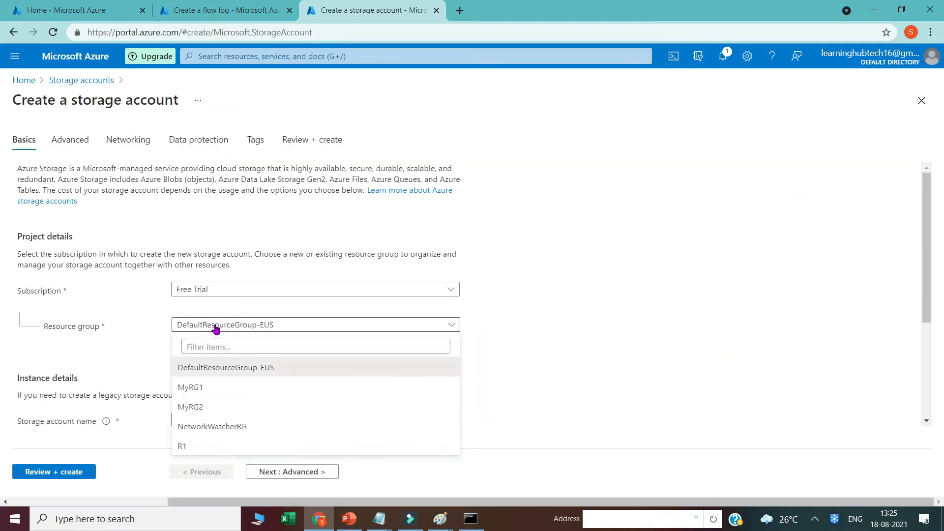
{"action": "left_click", "coordinate": [198, 390]}
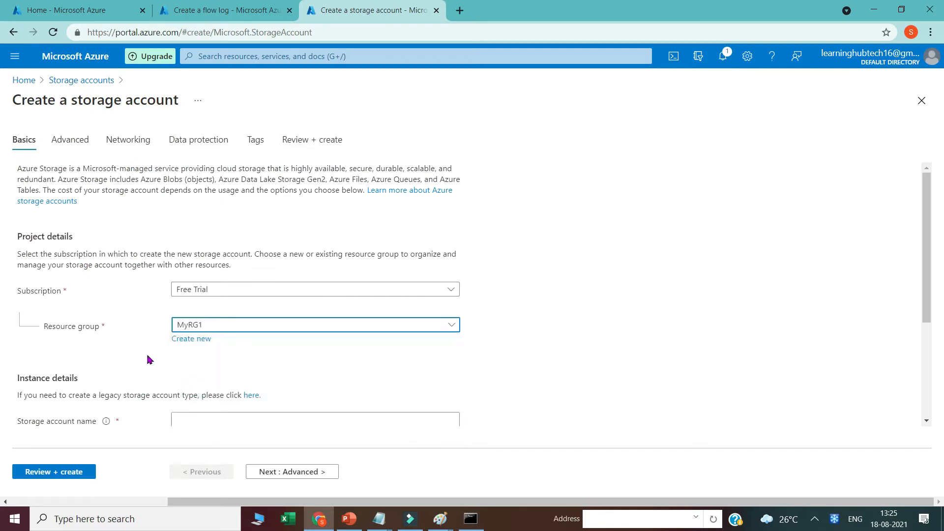
{"action": "scroll", "coordinate": [148, 358], "scroll_direction": "down", "scroll_amount": 3}
Name the storage account lhflowlogsa in (US) East US and review and create it.
{"action": "left_click", "coordinate": [186, 296]}
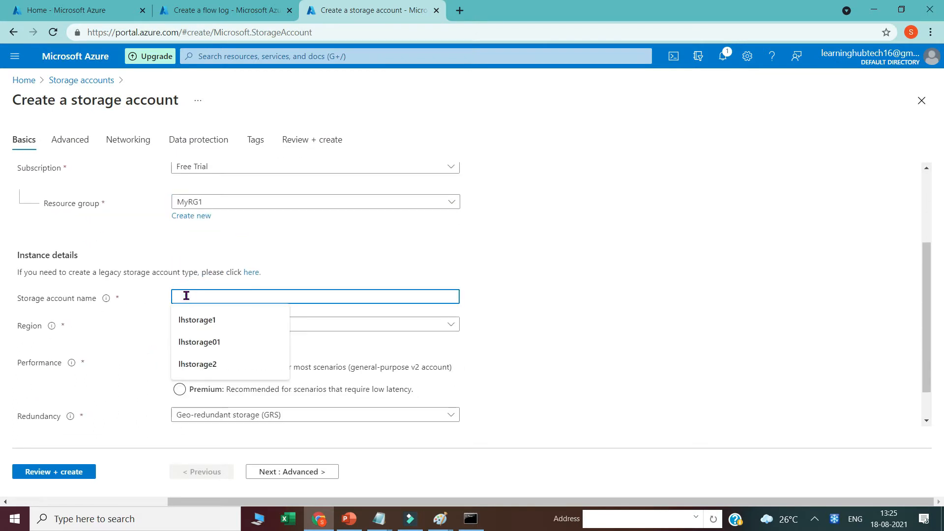
{"action": "type", "text": "flowlogs"}
{"action": "type", "text": "a"}
{"action": "left_click", "coordinate": [175, 298]}
{"action": "type", "text": "lh"}
{"action": "left_click", "coordinate": [43, 333]}
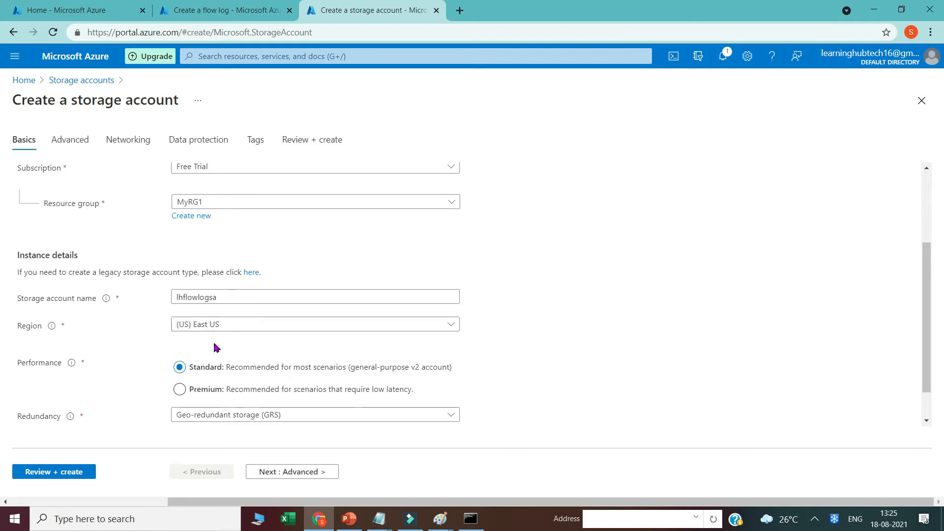
{"action": "scroll", "coordinate": [215, 348], "scroll_direction": "down", "scroll_amount": 1}
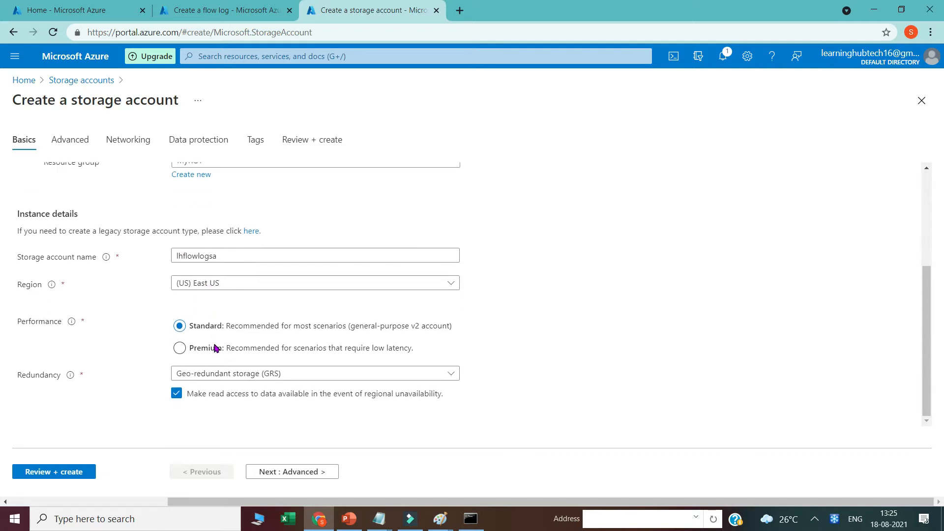
{"action": "left_click", "coordinate": [69, 474]}
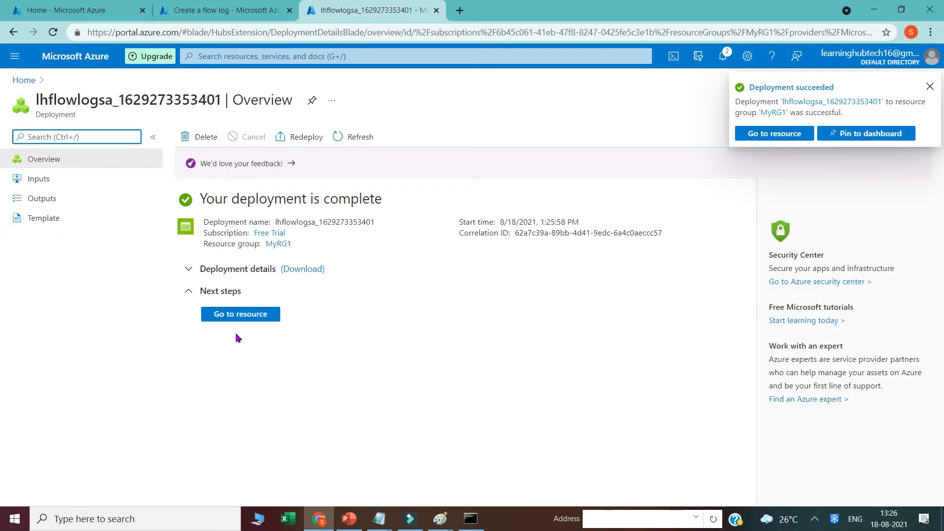
Reload the Create a flow log form so the new storage account becomes available.
{"action": "left_click", "coordinate": [197, 11]}
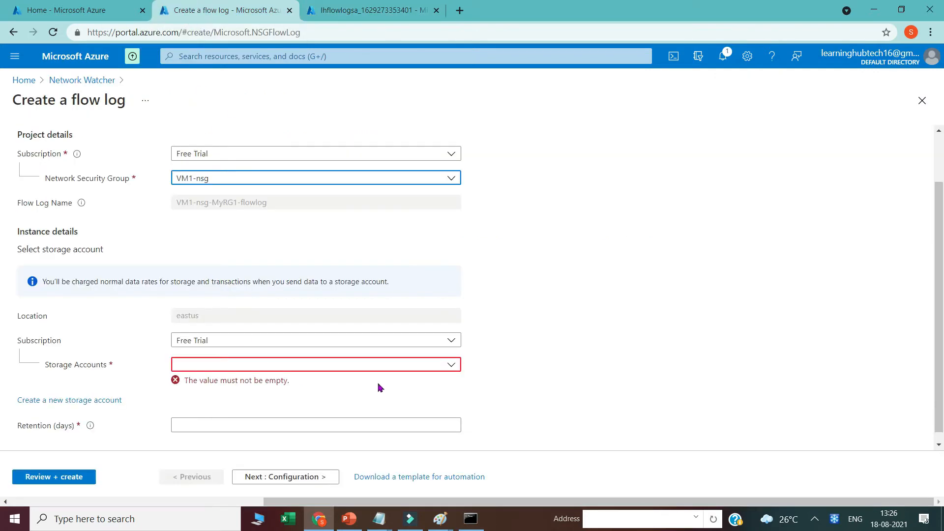
{"action": "left_click", "coordinate": [397, 363]}
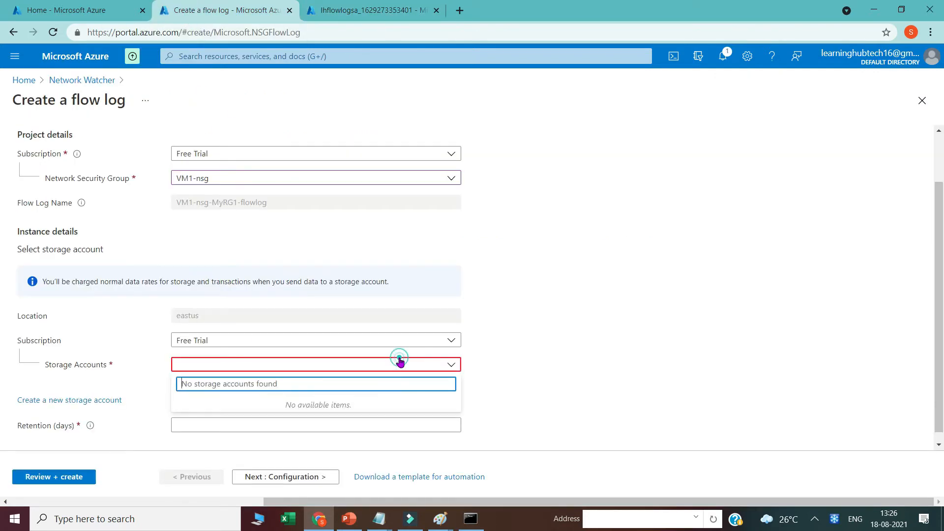
{"action": "left_click", "coordinate": [54, 33]}
{"action": "left_click", "coordinate": [533, 109]}
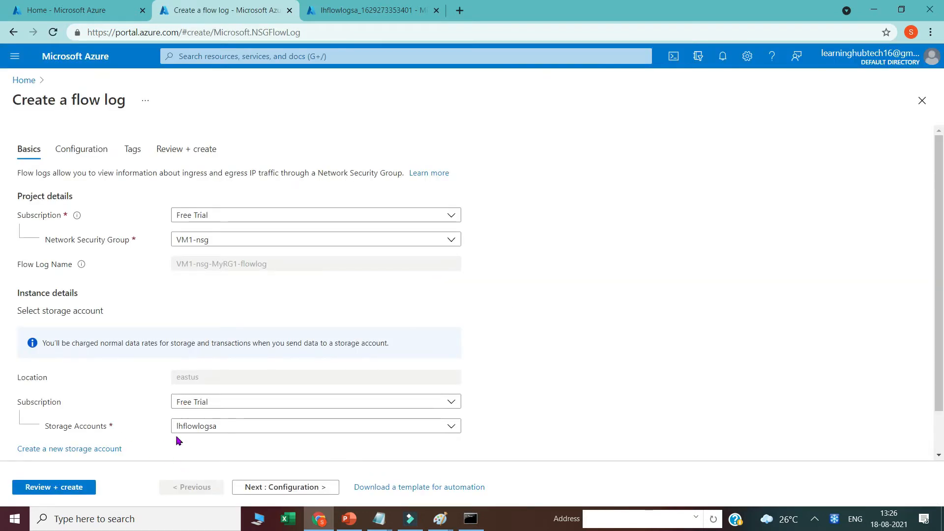
Select storage account lhflowlogsa and enter the Retention (days) value.
{"action": "scroll", "coordinate": [275, 382], "scroll_direction": "down", "scroll_amount": 1}
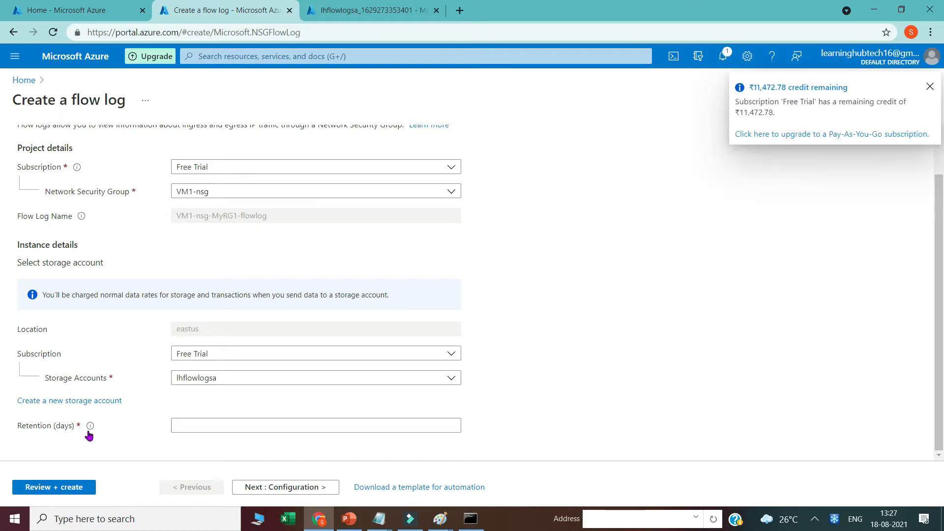
{"action": "mouse_move", "coordinate": [89, 430]}
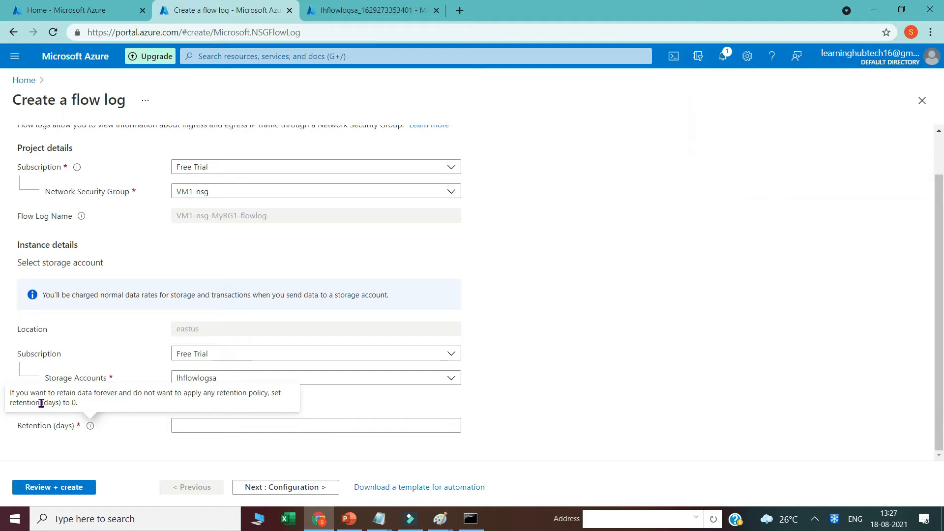
{"action": "left_click", "coordinate": [185, 425]}
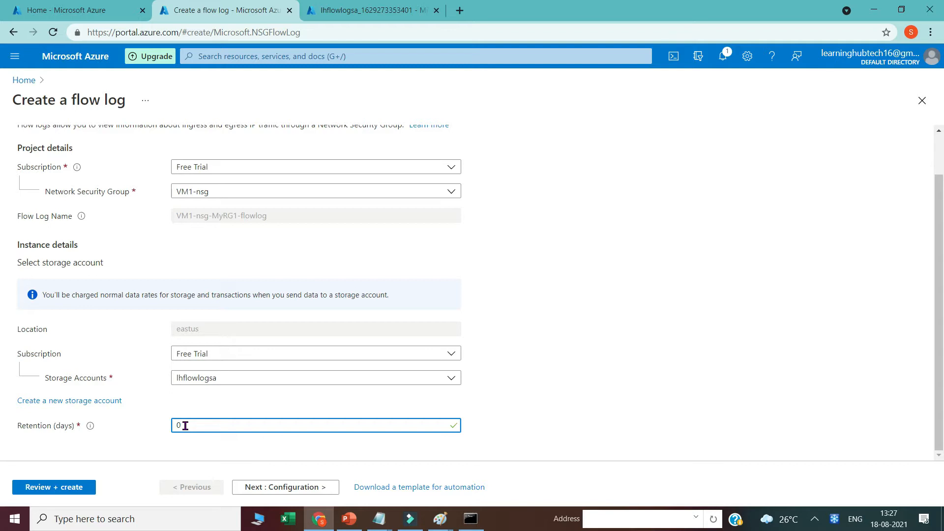
{"action": "type", "text": "7"}
Create the flow log with Flow Logs Version 2 and Traffic Analytics left disabled.
{"action": "left_click", "coordinate": [288, 489]}
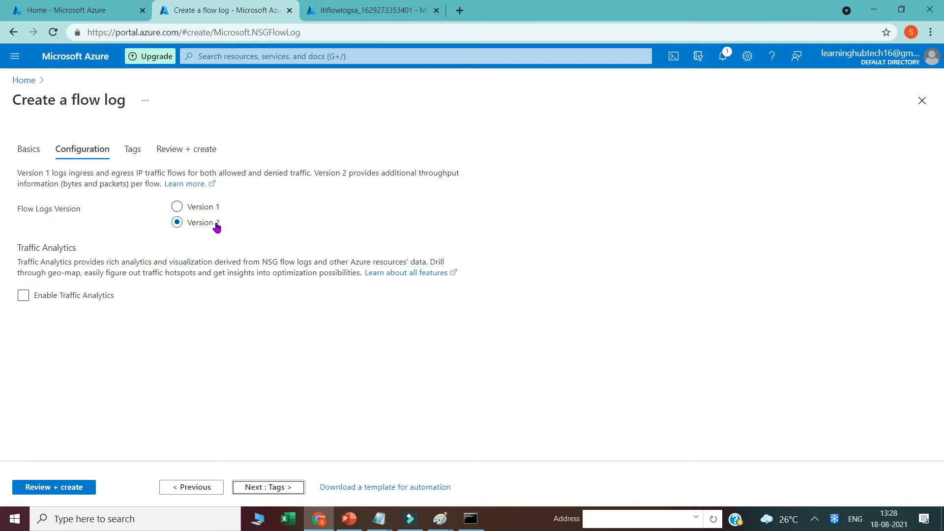
{"action": "left_click", "coordinate": [32, 247]}
{"action": "left_click", "coordinate": [22, 296]}
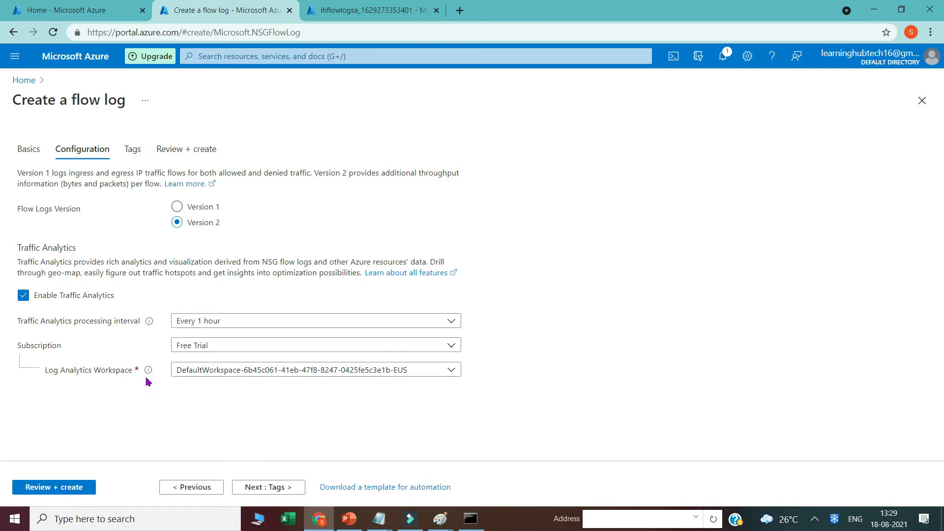
{"action": "left_click", "coordinate": [23, 296]}
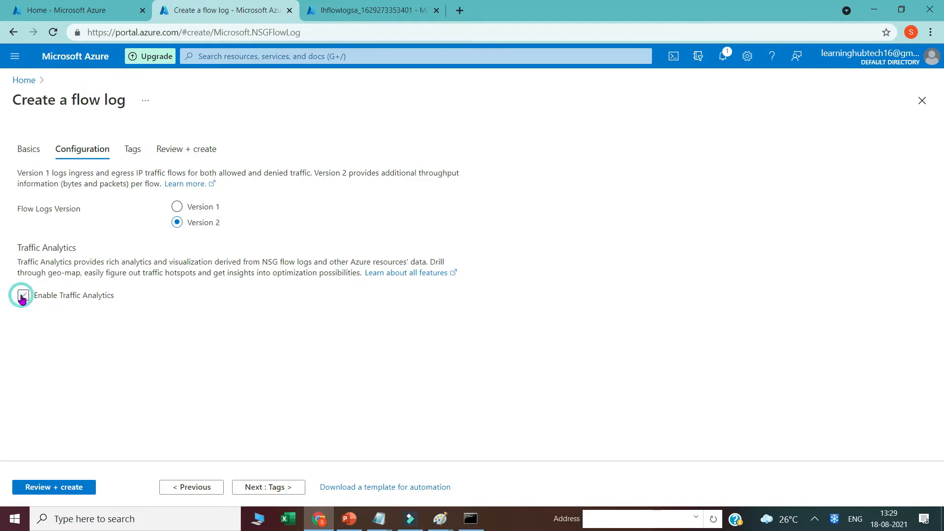
{"action": "left_click", "coordinate": [59, 487]}
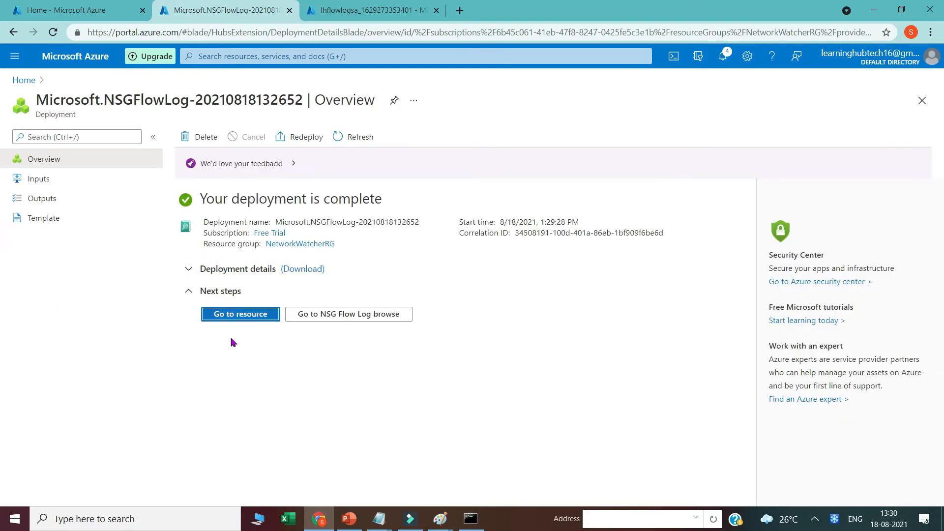
Confirm VM1-nsg's flow log shows Enabled with lhflowlogsa storage, then return to the Azure home tab.
{"action": "left_click", "coordinate": [333, 317]}
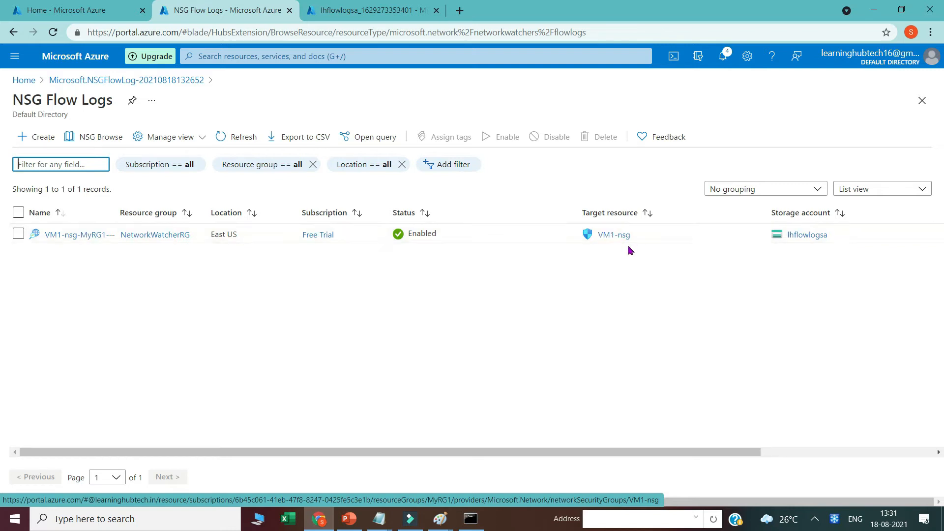
{"action": "left_click", "coordinate": [67, 10]}
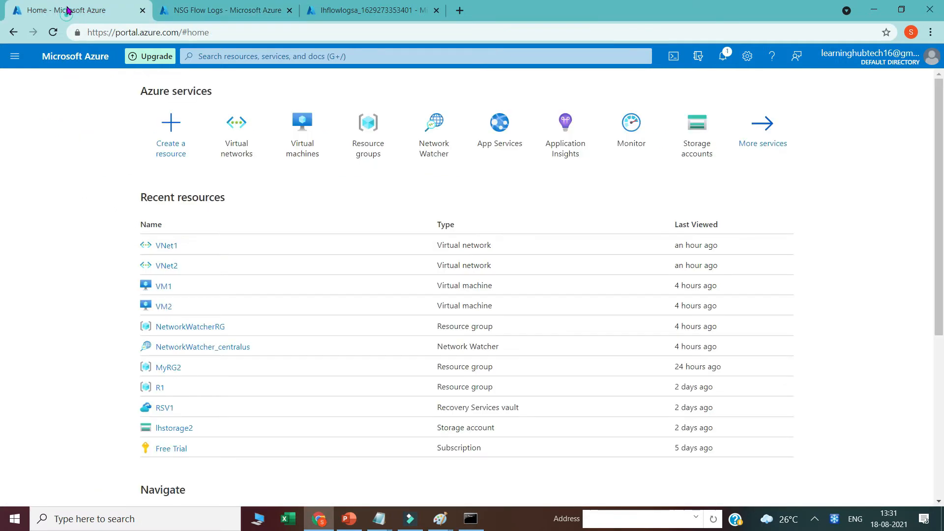
Download VM1's RDP connection file and launch it despite the unknown publisher warning.
{"action": "left_click", "coordinate": [296, 148]}
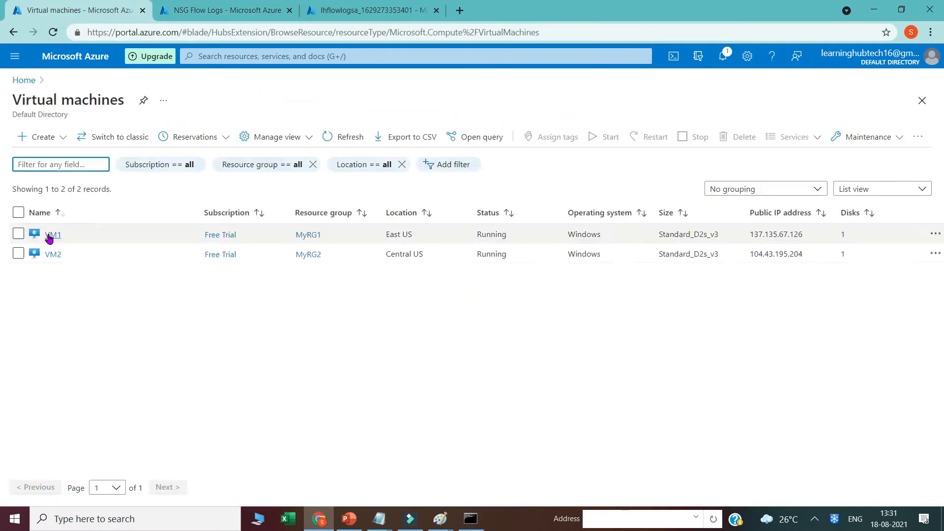
{"action": "left_click", "coordinate": [53, 240]}
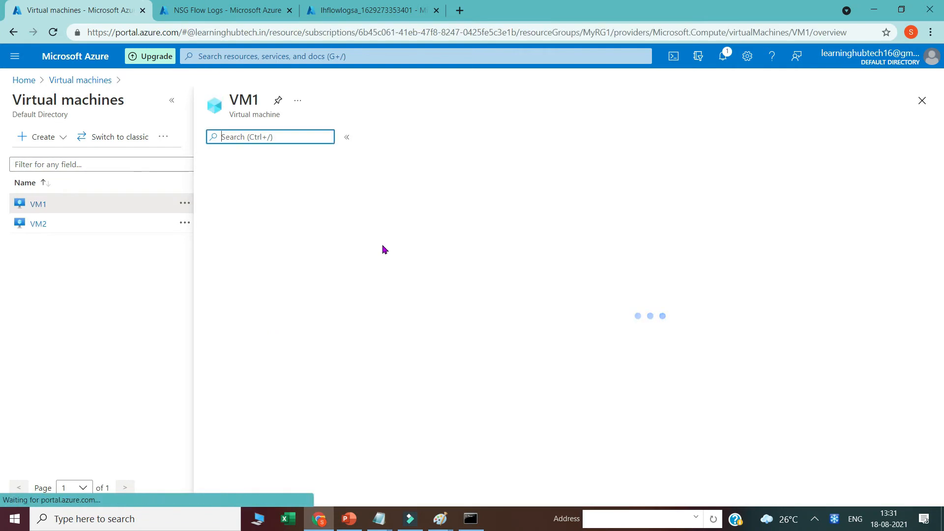
{"action": "left_click", "coordinate": [388, 140]}
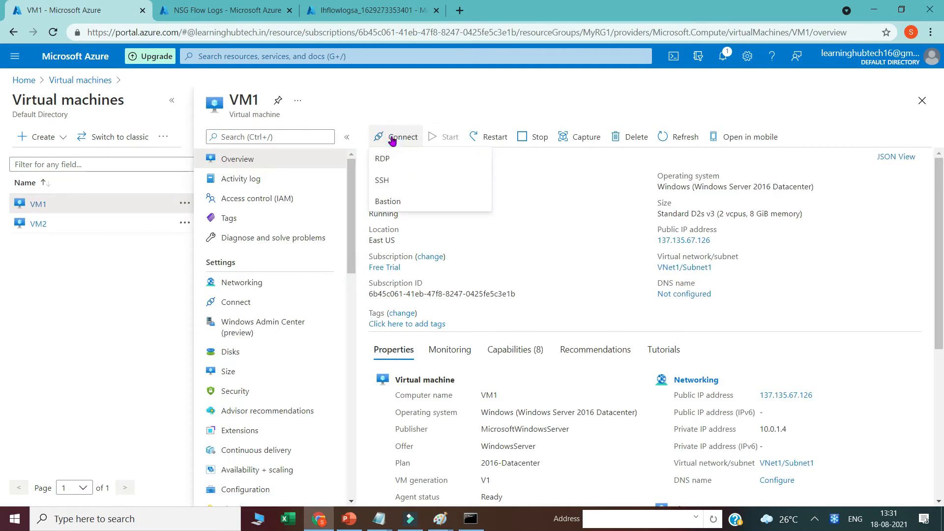
{"action": "left_click", "coordinate": [379, 156]}
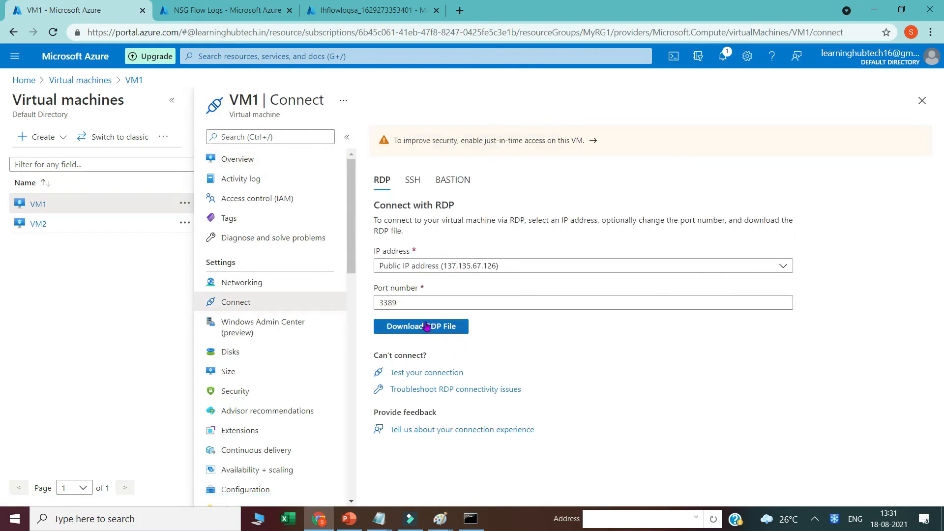
{"action": "left_click", "coordinate": [428, 326]}
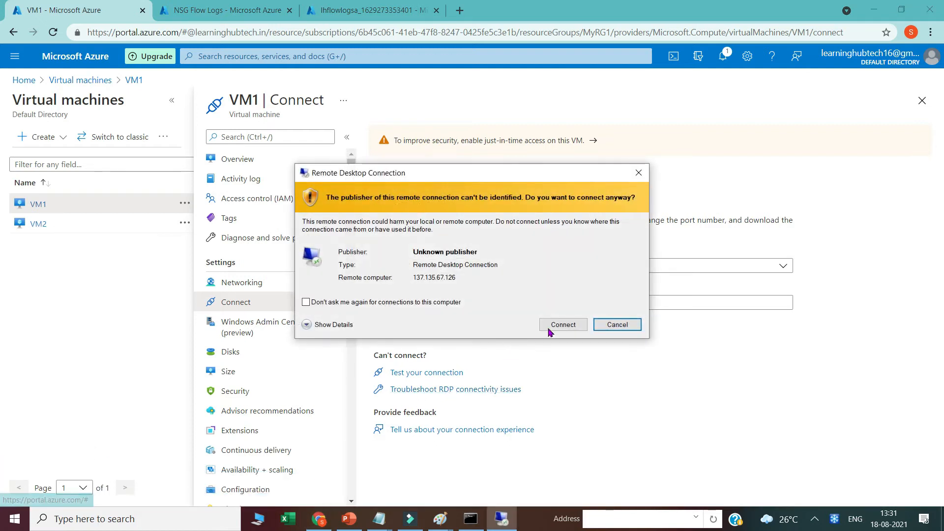
{"action": "left_click", "coordinate": [552, 326]}
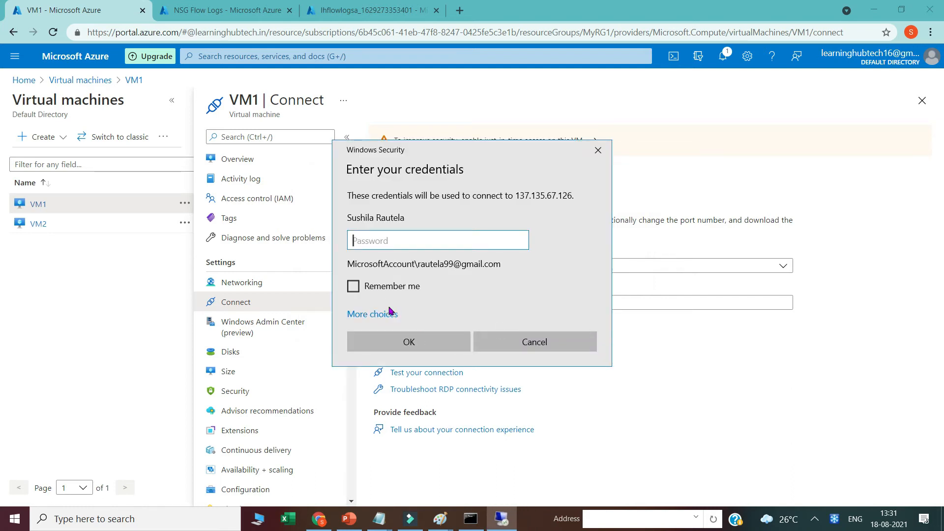
Sign in to VM1 with another account's username and password, accept the certificate, and open VM1's Networking.
{"action": "left_click", "coordinate": [372, 315]}
{"action": "left_click", "coordinate": [410, 379]}
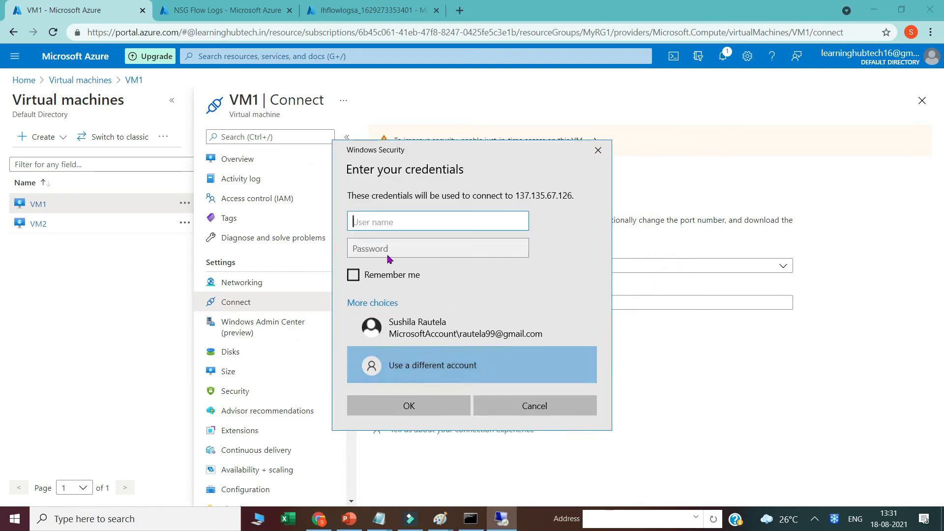
{"action": "type", "text": "sanjayka"}
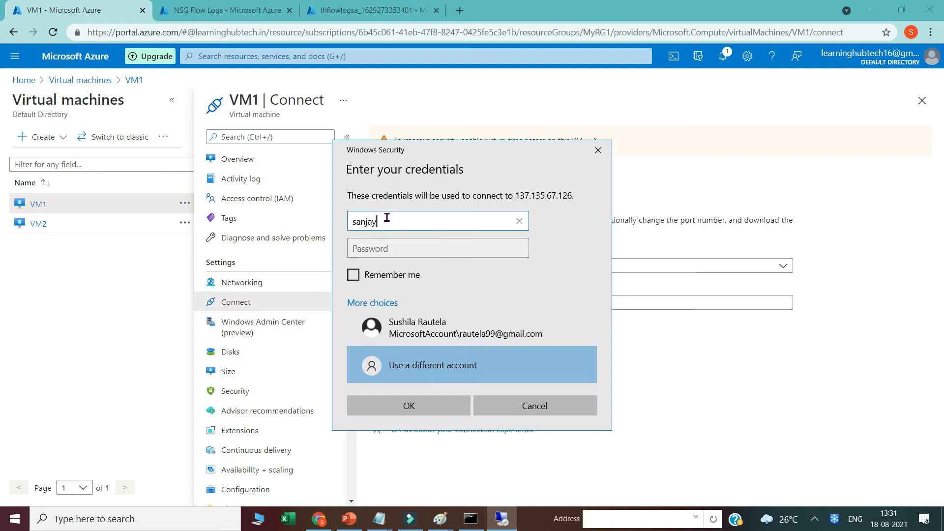
{"action": "key", "text": "Tab"}
{"action": "type", "text": "*********"}
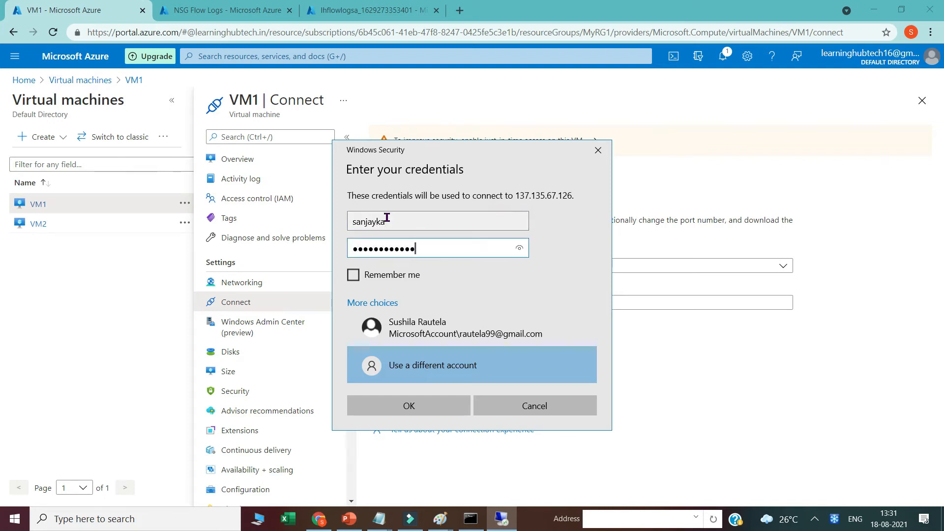
{"action": "left_click", "coordinate": [419, 413]}
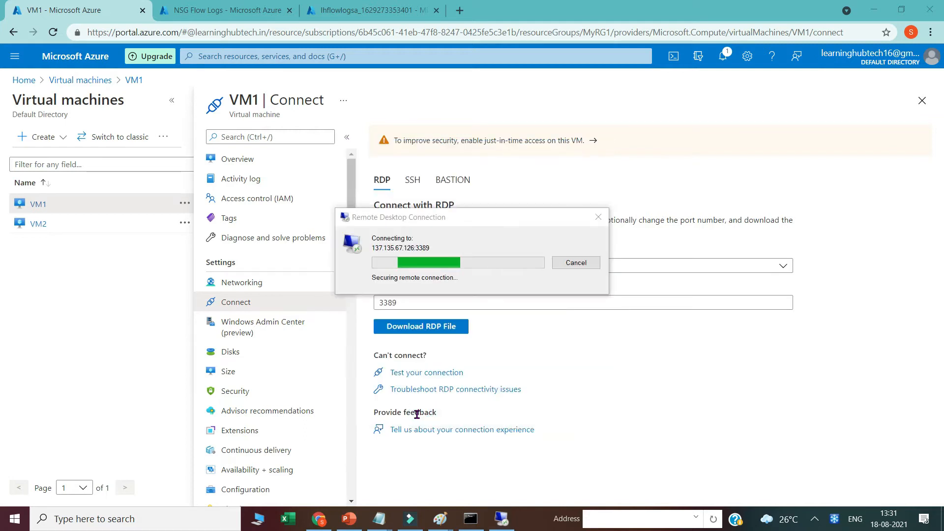
{"action": "left_click", "coordinate": [515, 357]}
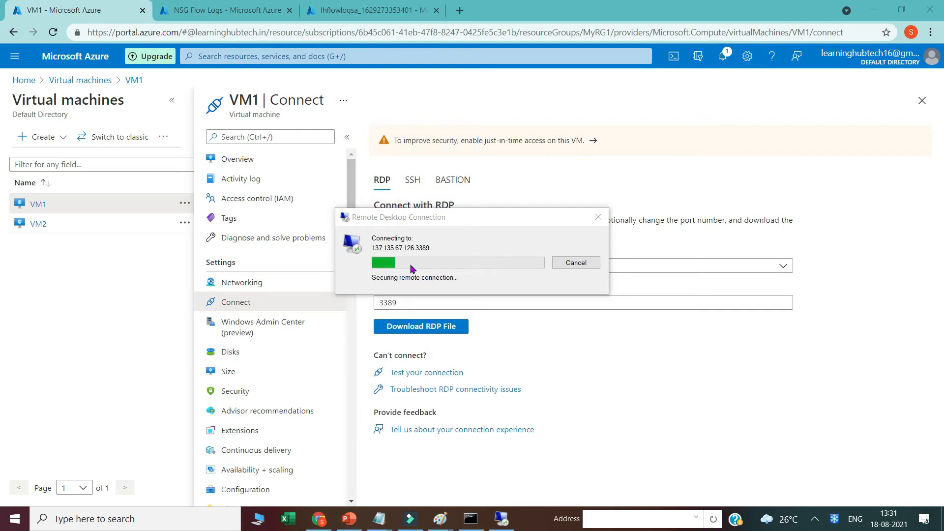
{"action": "left_click", "coordinate": [240, 285]}
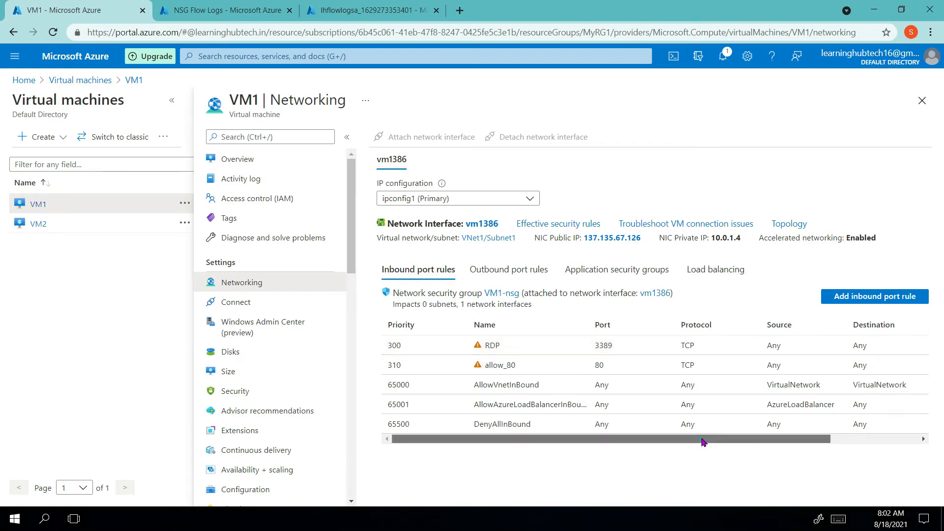
Drag across the VM1 remote session once it reaches the Server Manager dashboard.
{"action": "left_click_drag", "start_coordinate": [703, 441], "coordinate": [806, 442]}
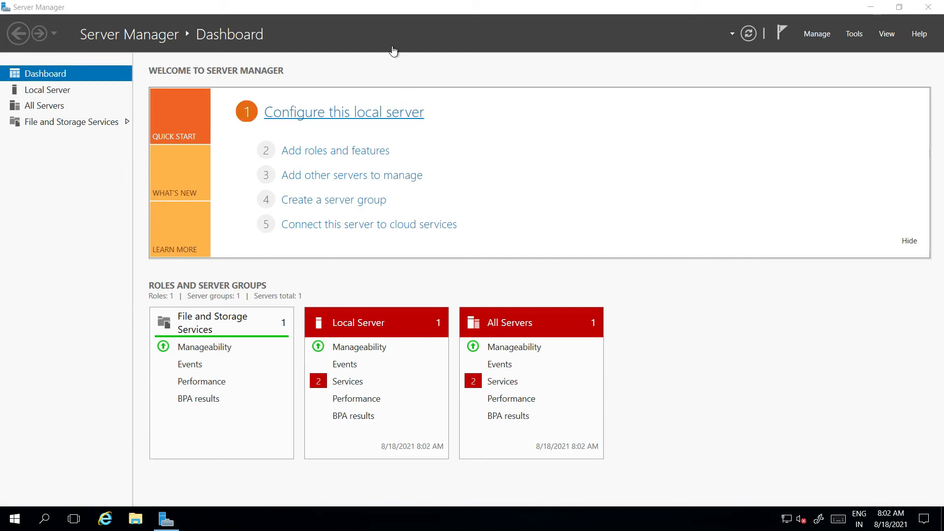
Minimize the VM1 remote session and return to the lhflowlogsa deployment page.
{"action": "mouse_move", "coordinate": [472, 5]}
{"action": "left_click", "coordinate": [616, 10]}
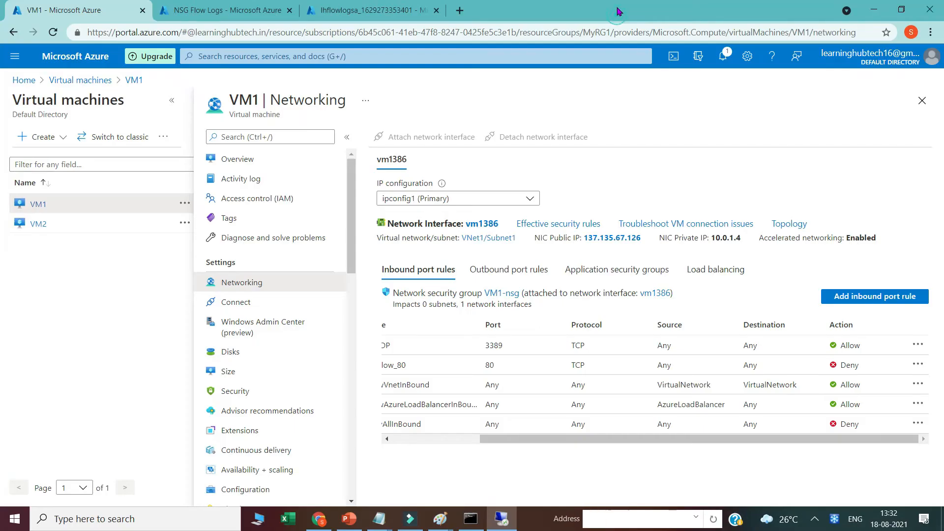
{"action": "left_click", "coordinate": [314, 11]}
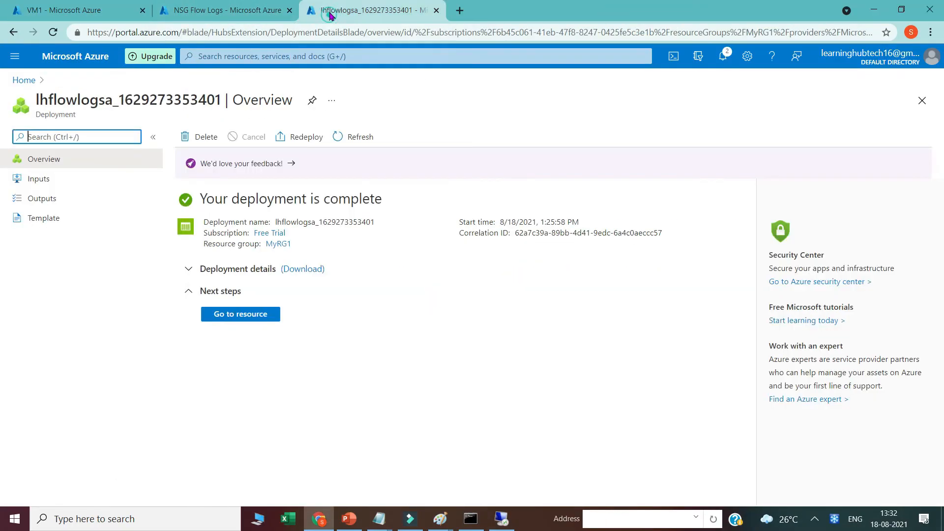
Find lhflowlogsa under Storage accounts and list its containers.
{"action": "left_click", "coordinate": [286, 57]}
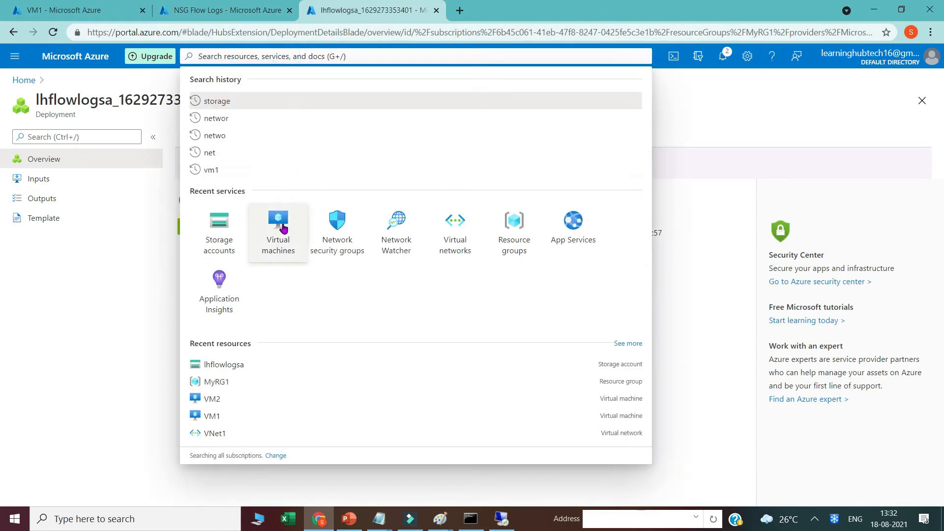
{"action": "left_click", "coordinate": [213, 229]}
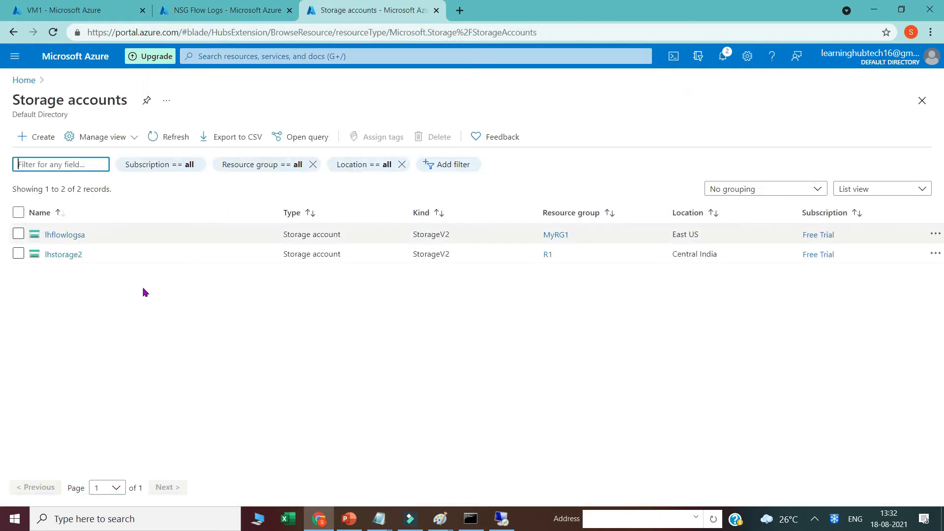
{"action": "left_click", "coordinate": [64, 235]}
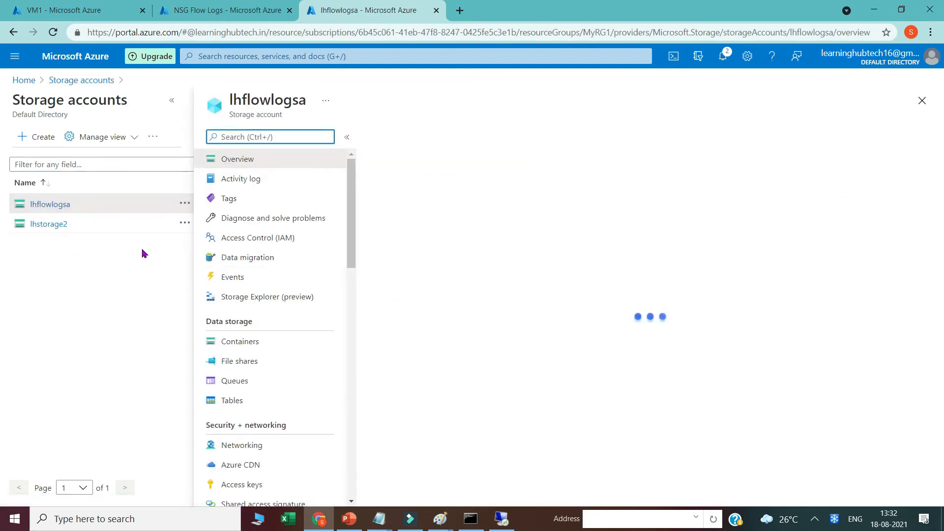
{"action": "left_click", "coordinate": [243, 343]}
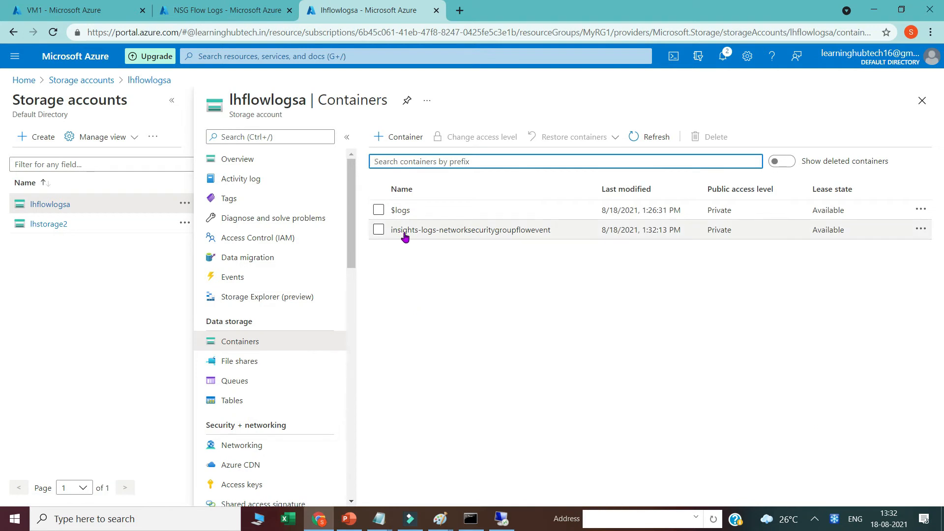
Browse the insights-logs-networksecuritygroupflowevent container through MYRG1 down to the VM1-NSG folder.
{"action": "left_click", "coordinate": [406, 235]}
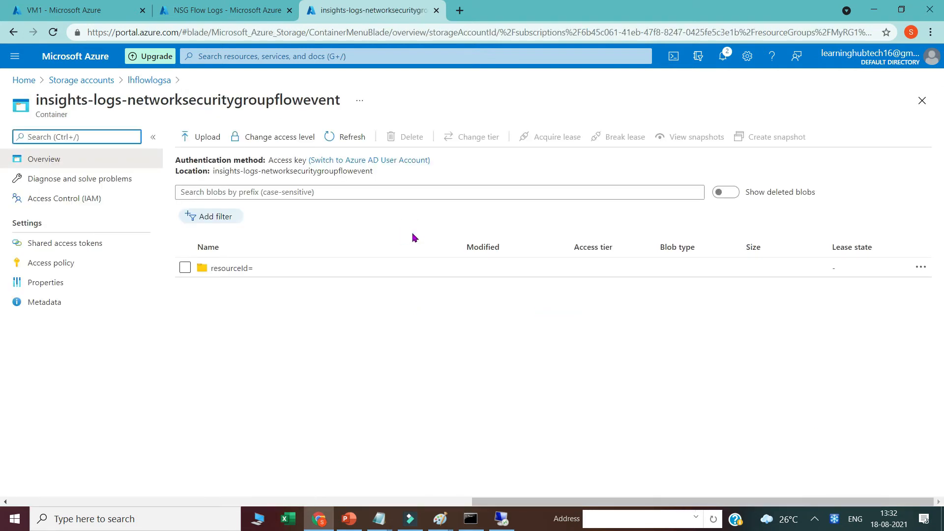
{"action": "left_click", "coordinate": [234, 270]}
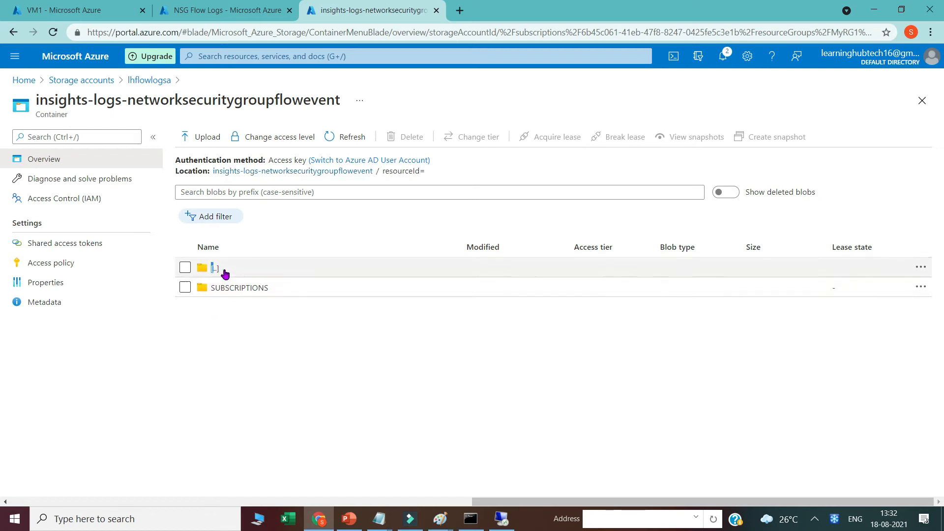
{"action": "left_click", "coordinate": [227, 288]}
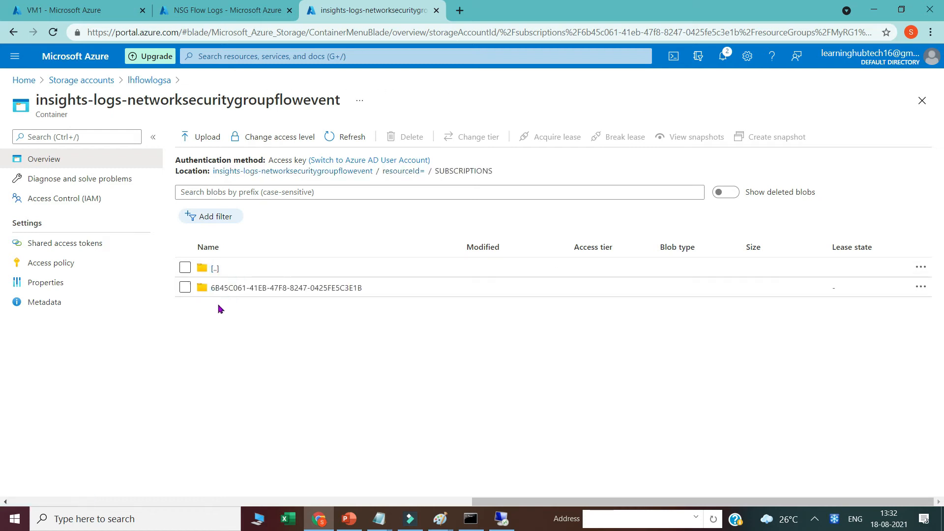
{"action": "left_click", "coordinate": [241, 289]}
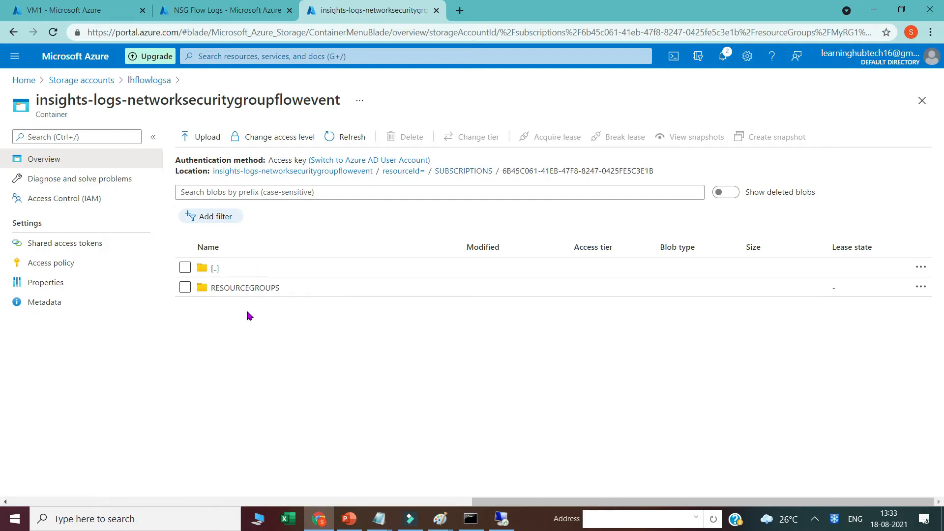
{"action": "left_click", "coordinate": [244, 289]}
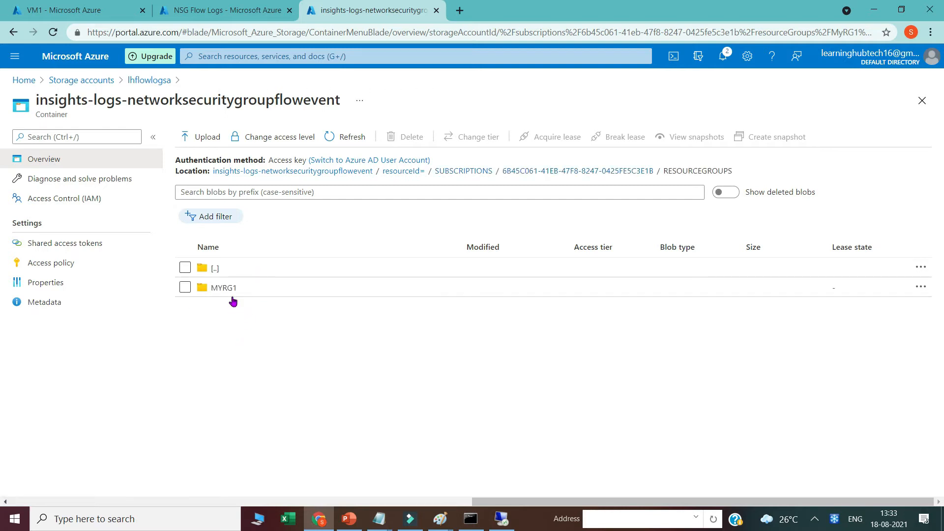
{"action": "left_click", "coordinate": [228, 293]}
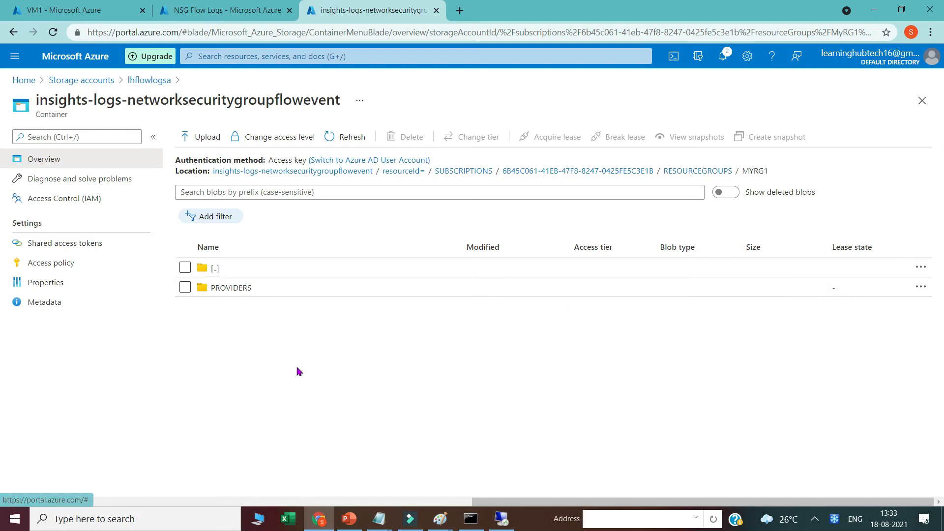
{"action": "left_click", "coordinate": [245, 294]}
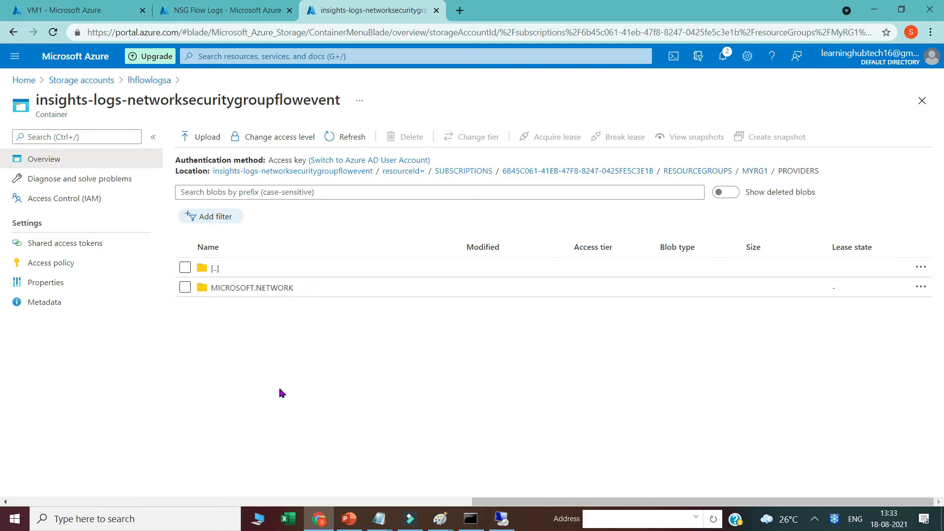
{"action": "left_click", "coordinate": [260, 294]}
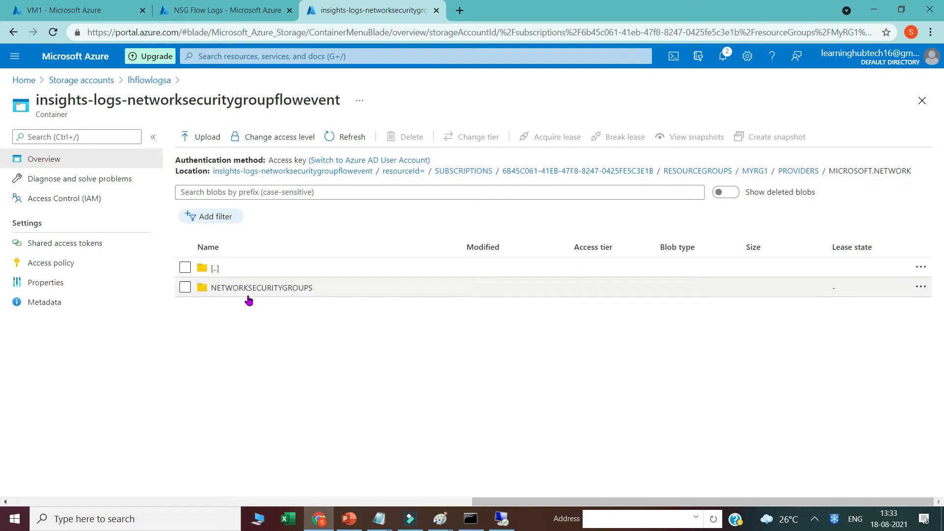
{"action": "left_click", "coordinate": [281, 291]}
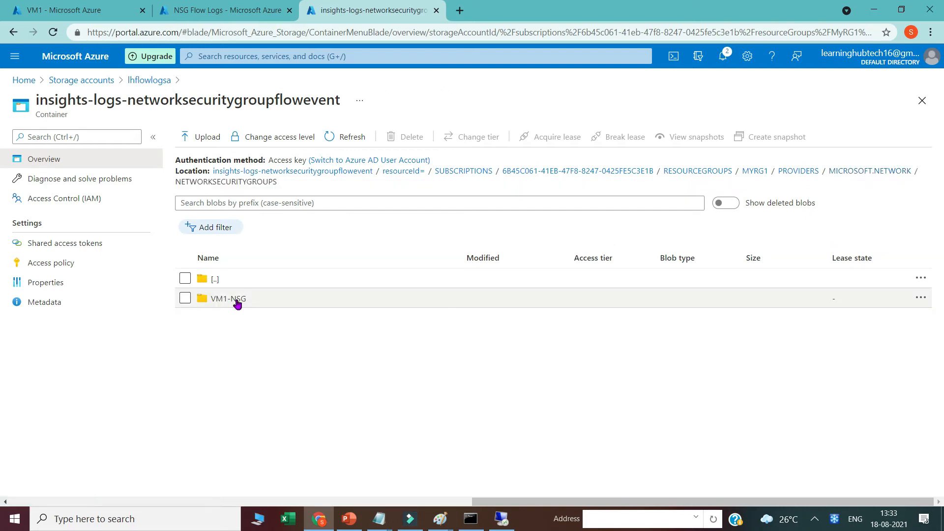
{"action": "left_click", "coordinate": [237, 302]}
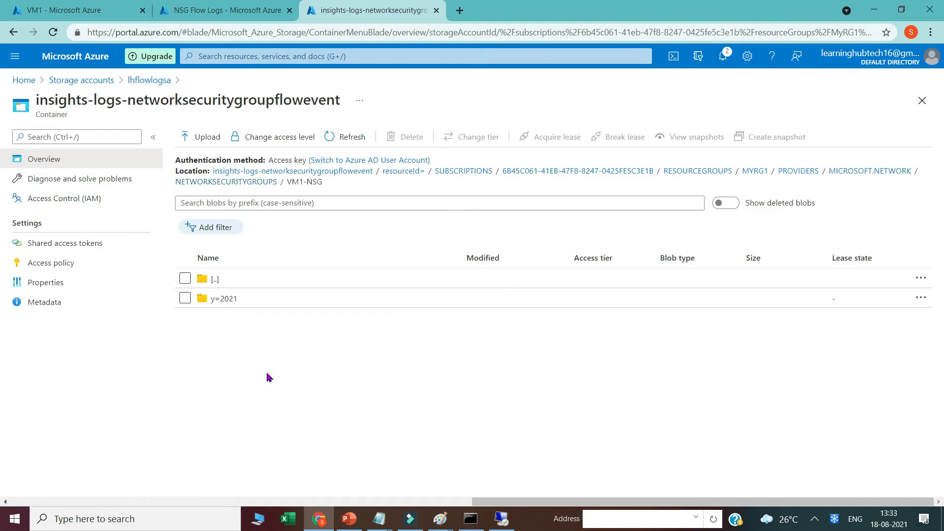
Drill through y=2021/m=08/d=18/h=08/m=00/macAddress and open PT1H.json on its Edit tab.
{"action": "left_click", "coordinate": [238, 301]}
{"action": "left_click", "coordinate": [223, 298]}
{"action": "left_click", "coordinate": [222, 300]}
{"action": "left_click", "coordinate": [221, 300]}
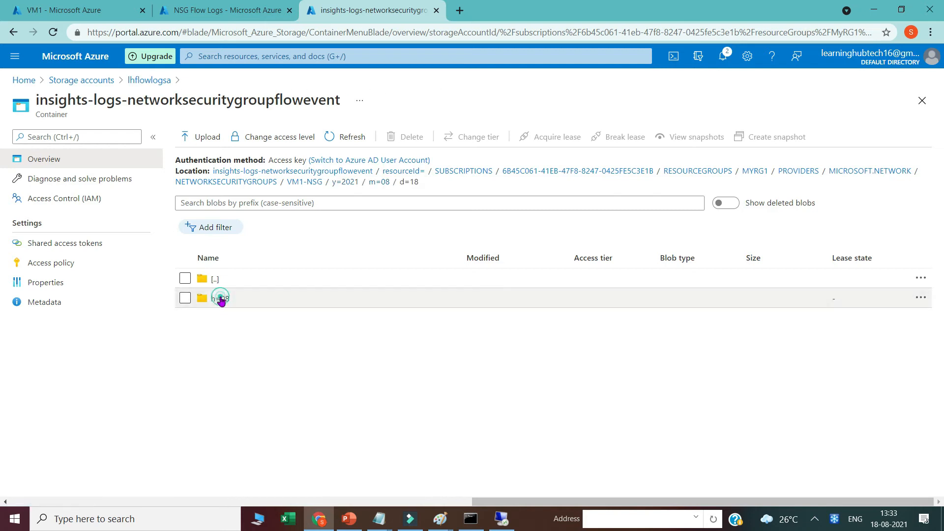
{"action": "left_click", "coordinate": [223, 301]}
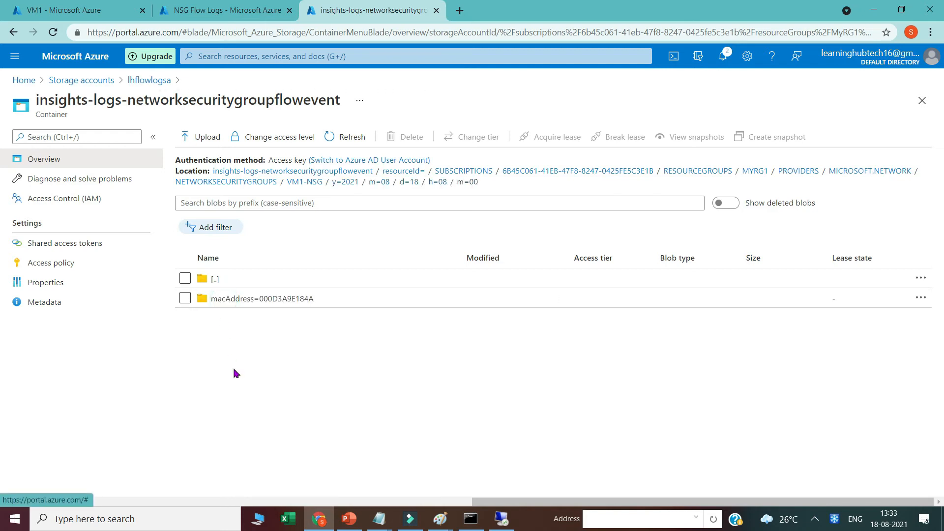
{"action": "left_click", "coordinate": [238, 299]}
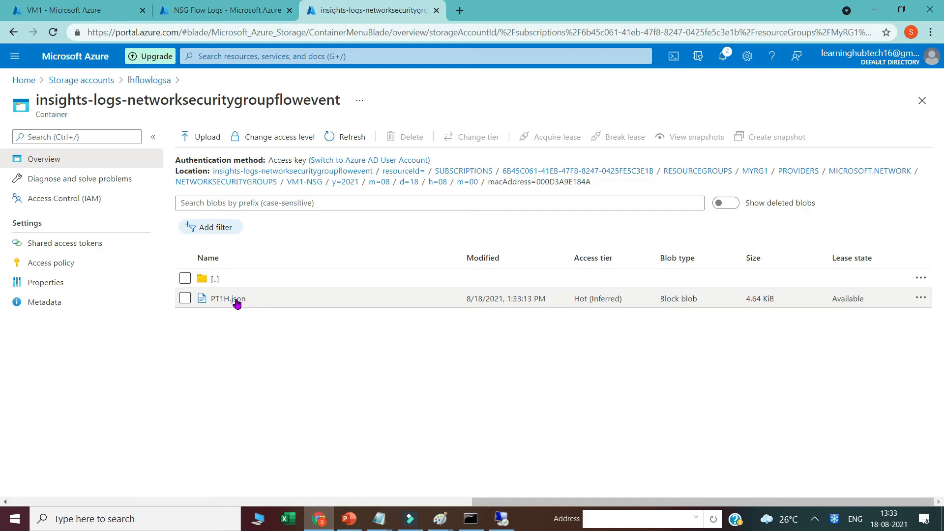
{"action": "double_click", "coordinate": [236, 302]}
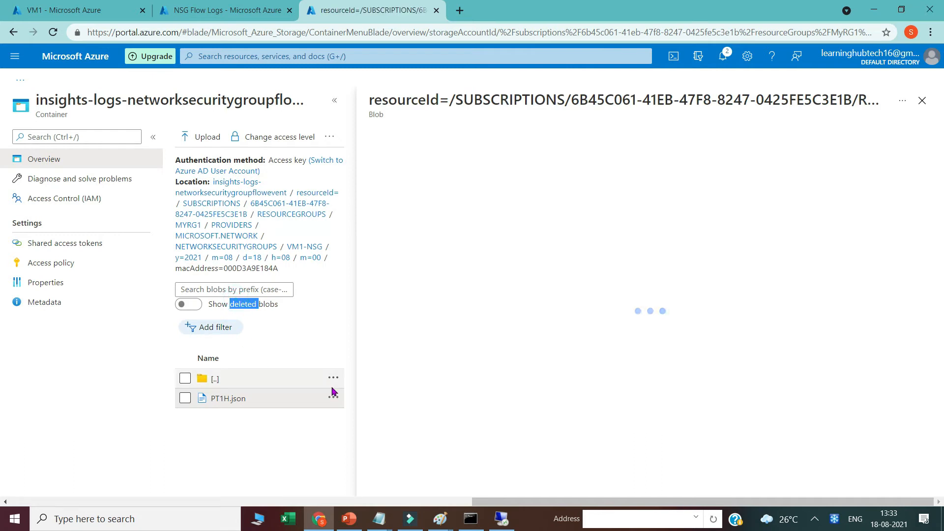
{"action": "left_click", "coordinate": [534, 167]}
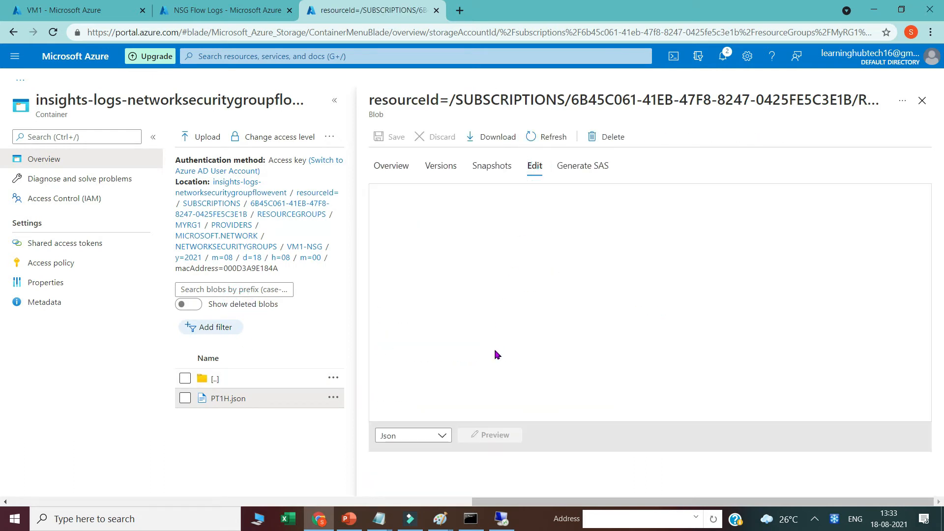